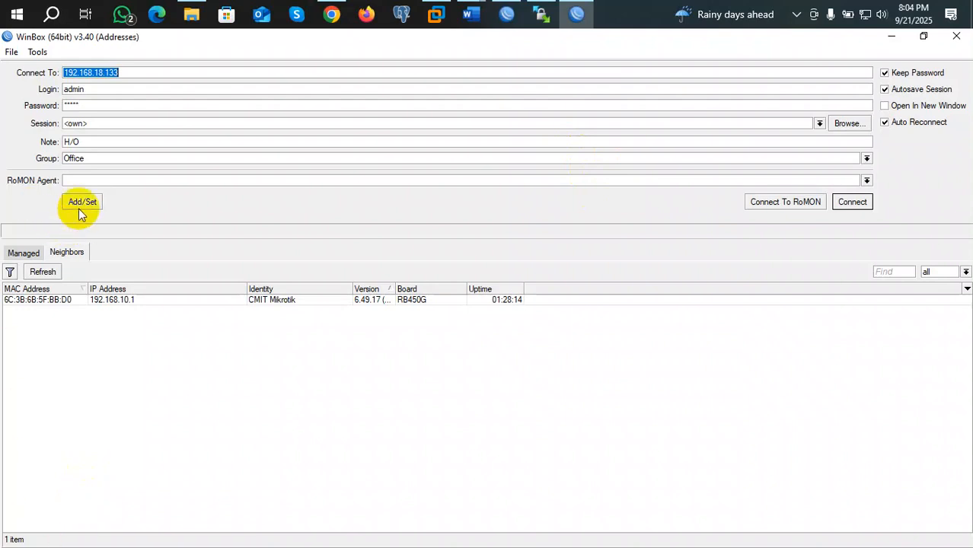
# Step: Refresh the Neighbors list and select the CMIT Mikrotik RB450G as the connection target
pyautogui.moveTo(73, 89); pyautogui.dragTo(92, 139)
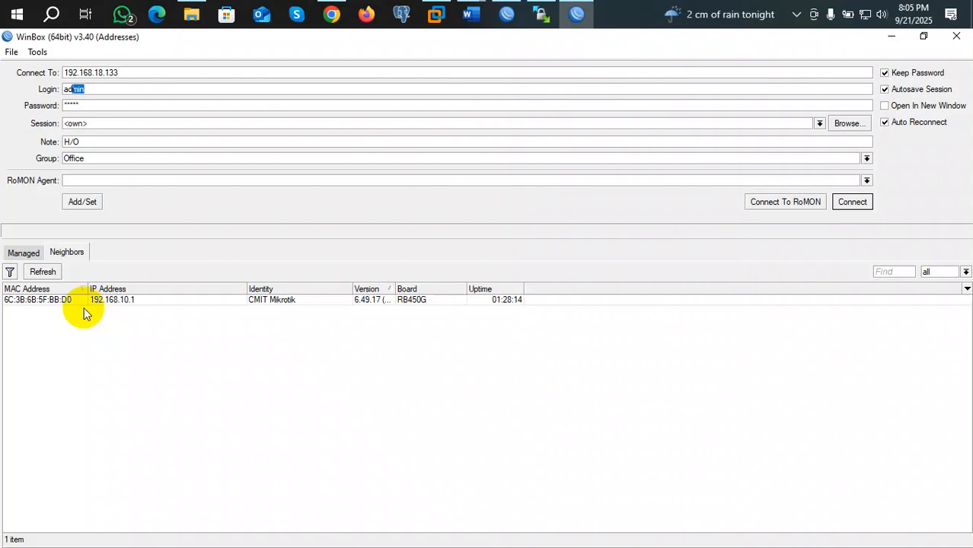
pyautogui.click(78, 252)
pyautogui.click(79, 252)
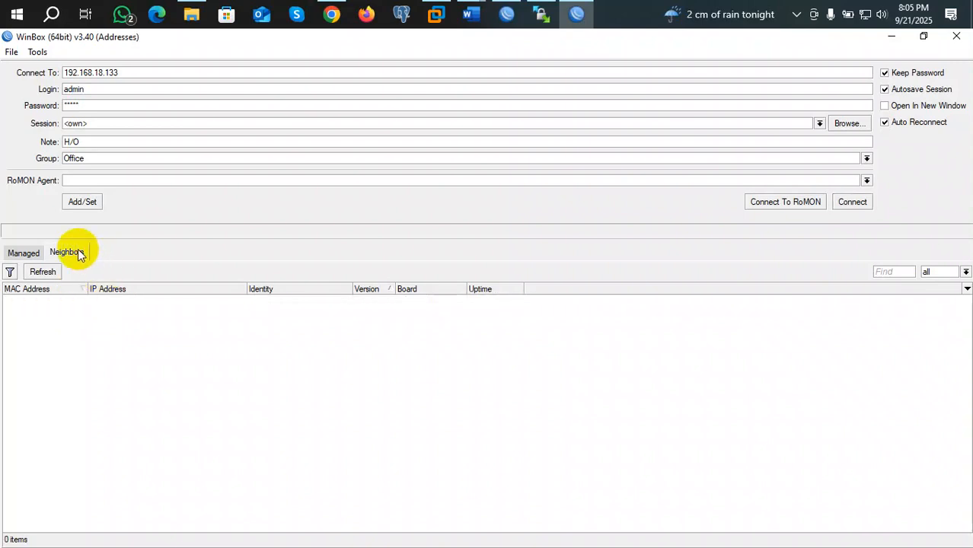
pyautogui.click(49, 275)
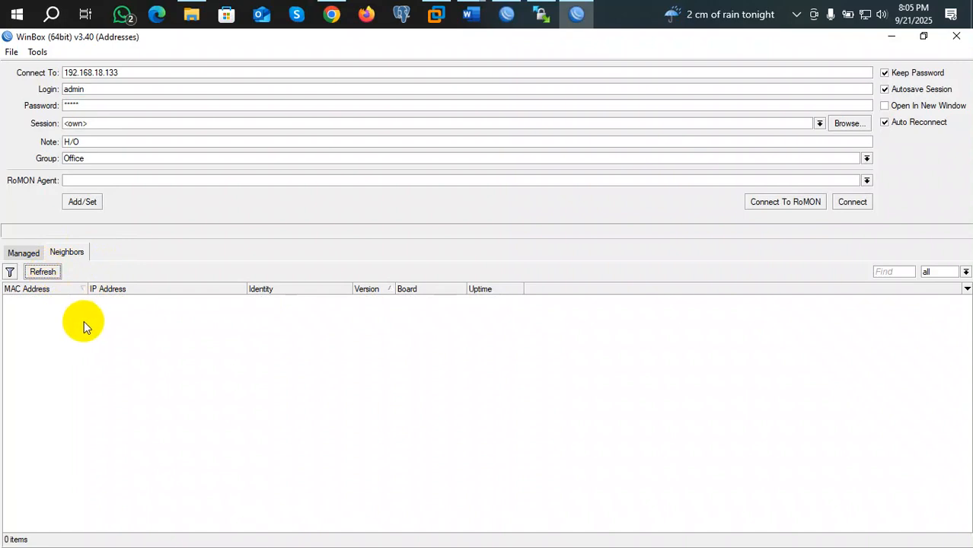
pyautogui.click(24, 301)
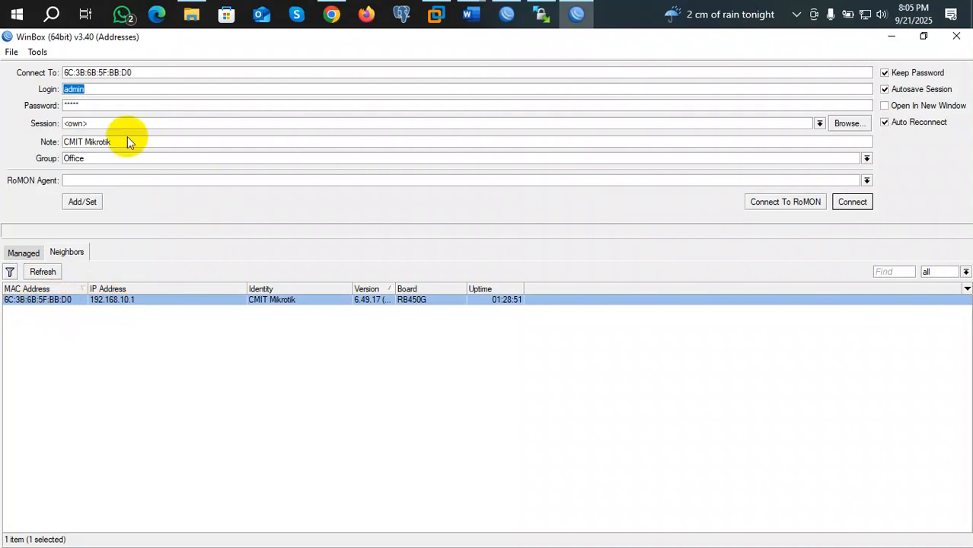
pyautogui.click(124, 301)
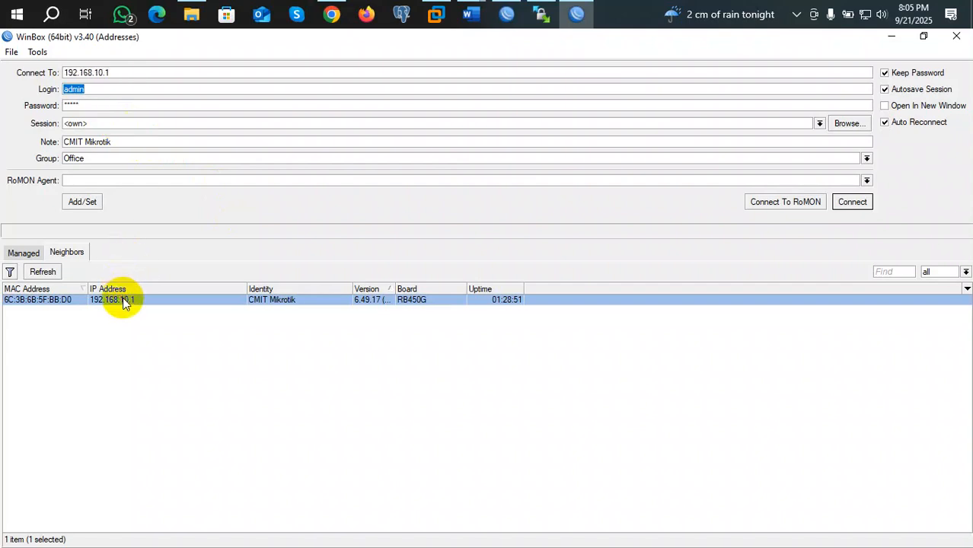
pyautogui.click(49, 301)
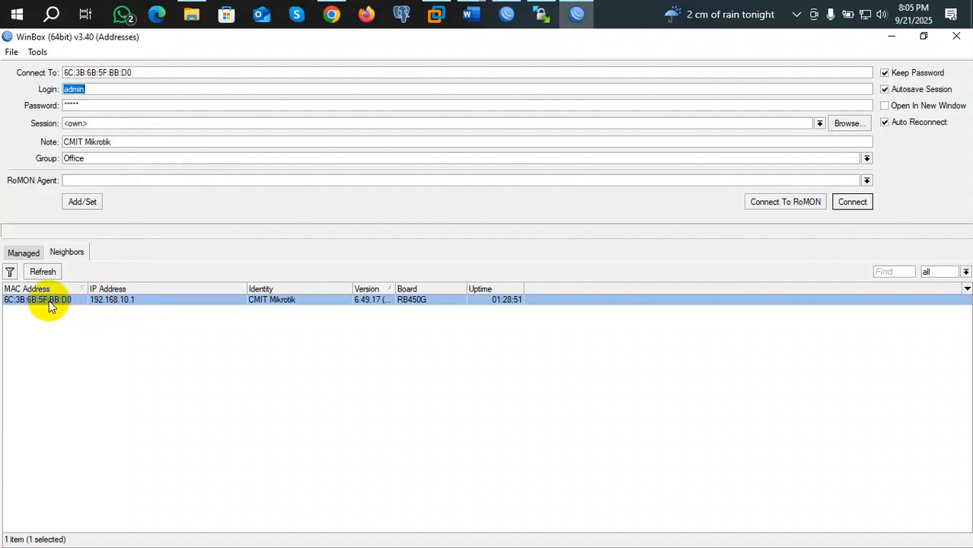
pyautogui.click(93, 90)
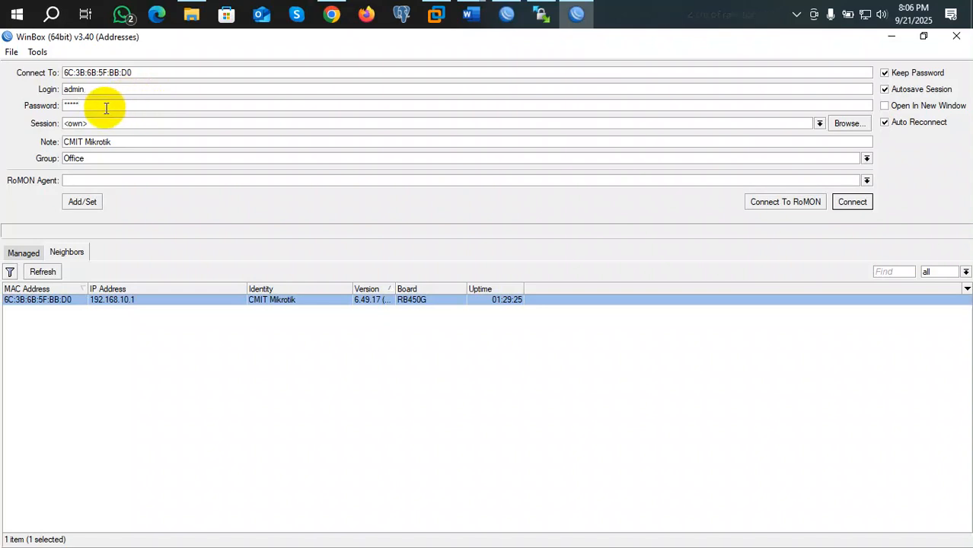
pyautogui.click(82, 90)
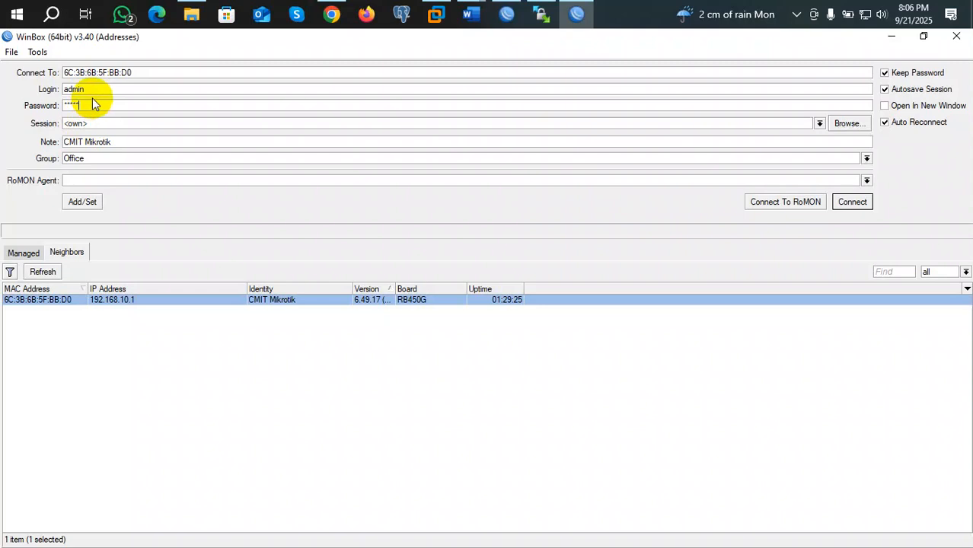
pyautogui.click(852, 202)
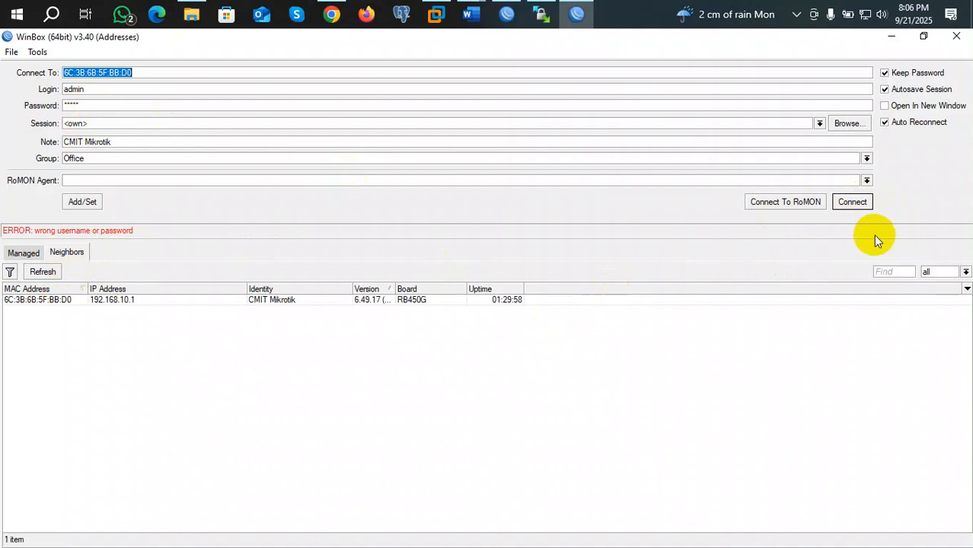
pyautogui.click(58, 300)
pyautogui.click(109, 106)
# Step: Retype the router password, connect, and maximize the session window
pyautogui.press('BackSpace')
pyautogui.press('BackSpace')
pyautogui.press('BackSpace')
pyautogui.press('BackSpace')
pyautogui.press('BackSpace')
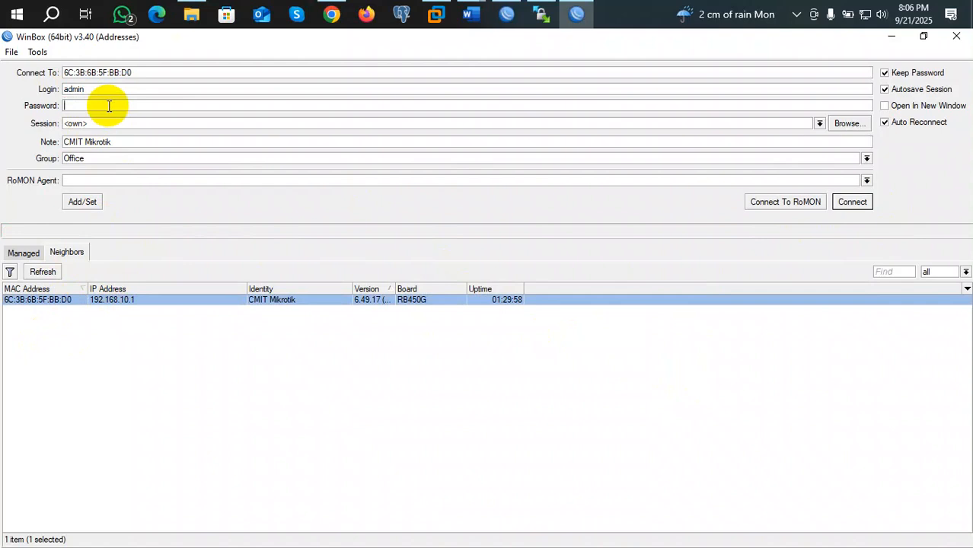
pyautogui.write('**********')
pyautogui.press('Return')
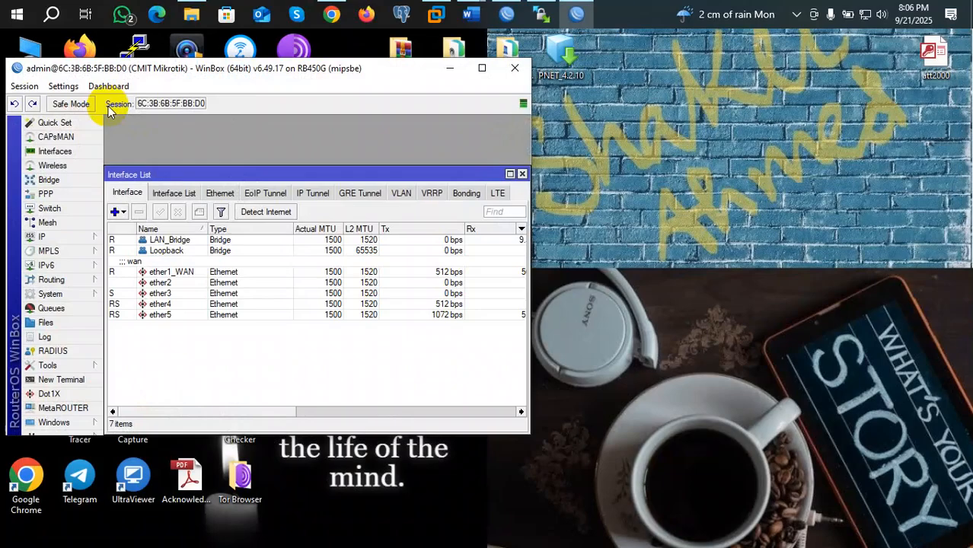
pyautogui.click(482, 68)
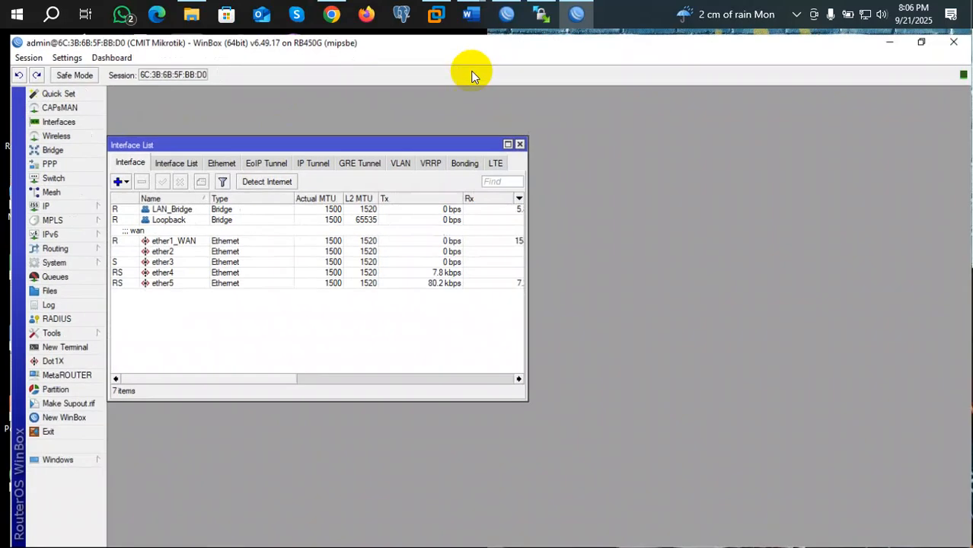
# Step: Reconnect to CMIT Mikrotik from a new login window, maximize it, and close the Interface List
pyautogui.click(58, 417)
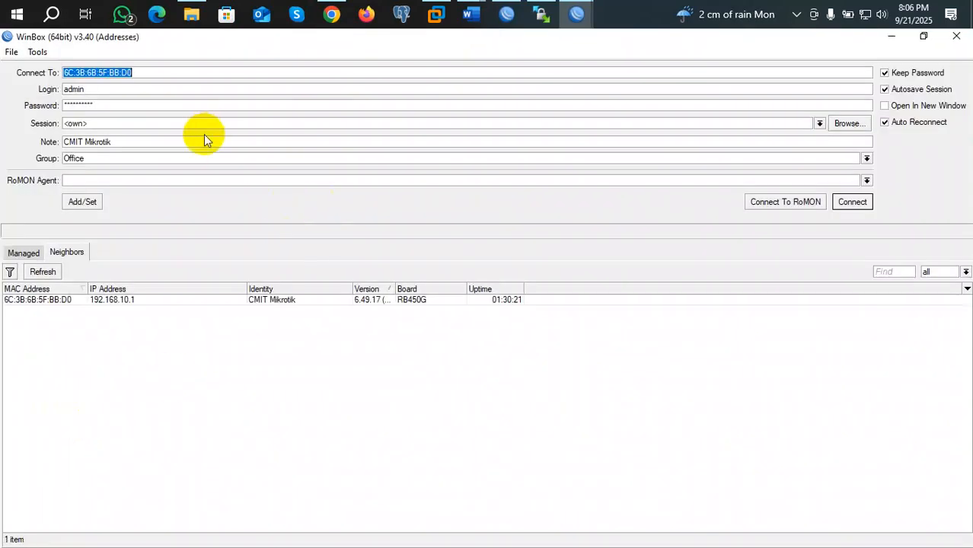
pyautogui.click(34, 300)
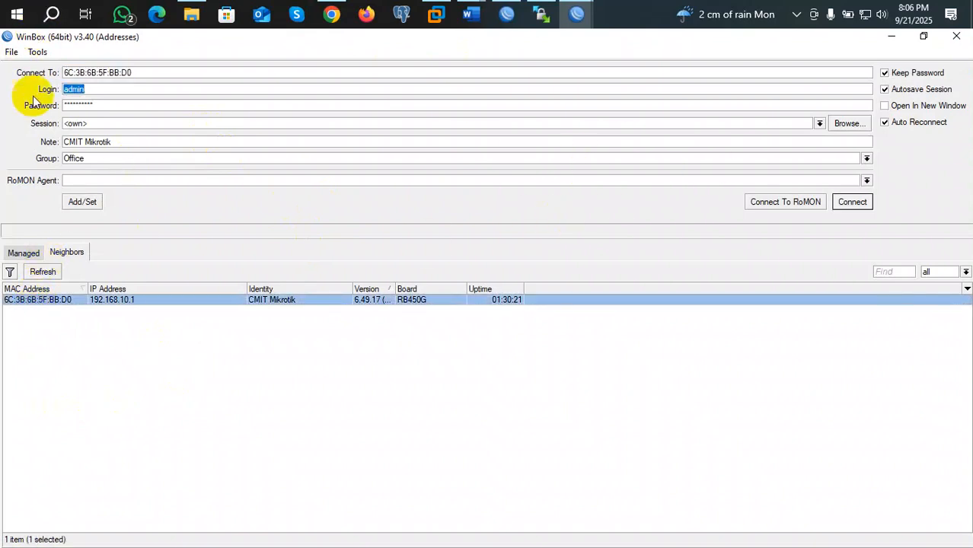
pyautogui.click(91, 105)
pyautogui.moveTo(91, 104); pyautogui.dragTo(29, 100)
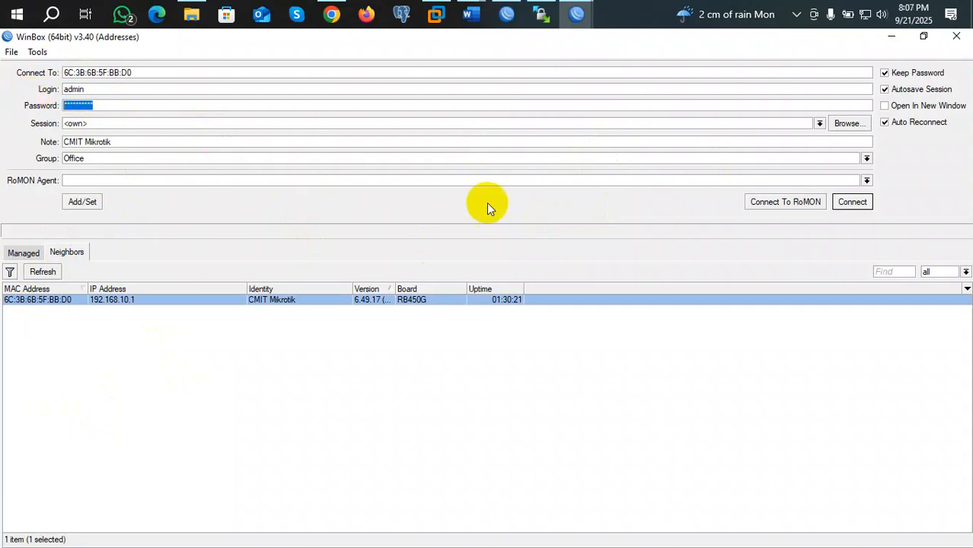
pyautogui.click(853, 204)
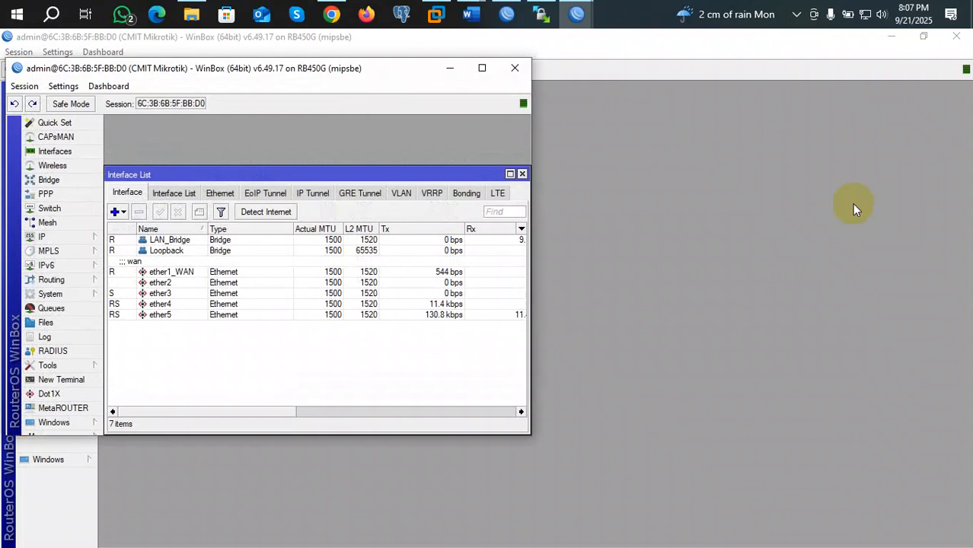
pyautogui.click(482, 68)
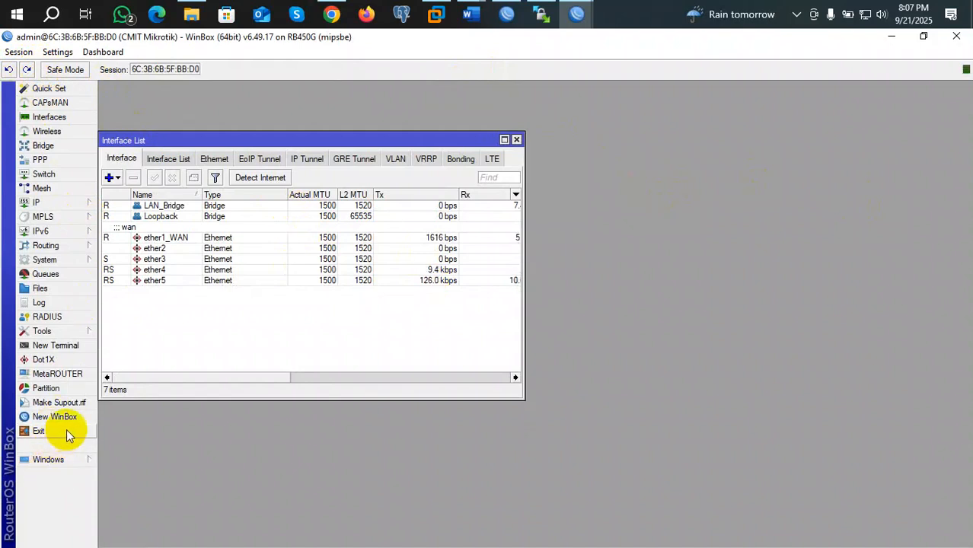
pyautogui.click(516, 140)
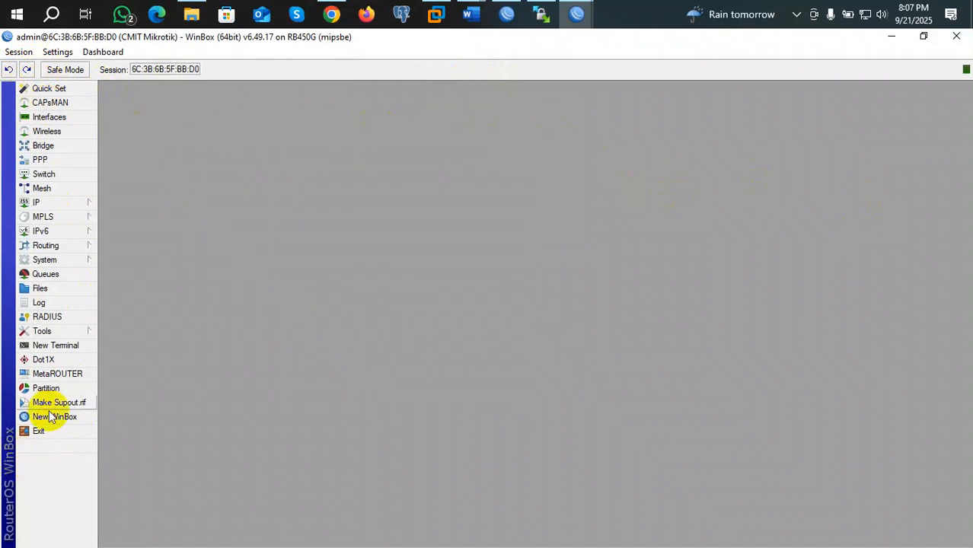
pyautogui.click(57, 349)
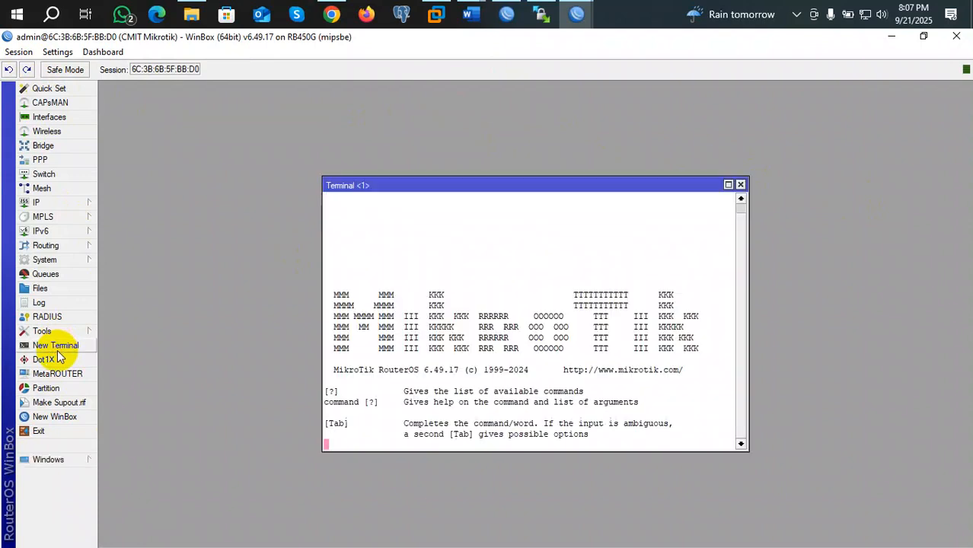
pyautogui.click(740, 185)
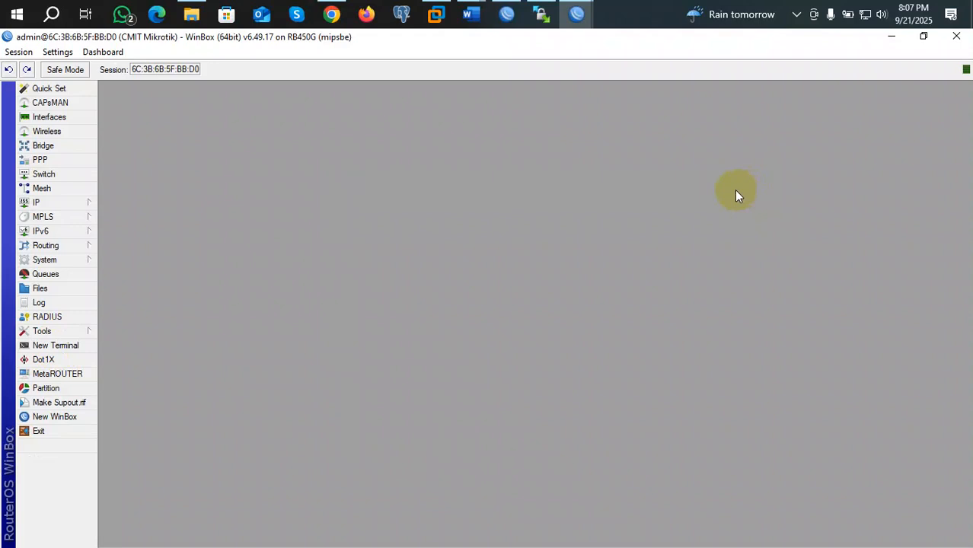
pyautogui.click(54, 346)
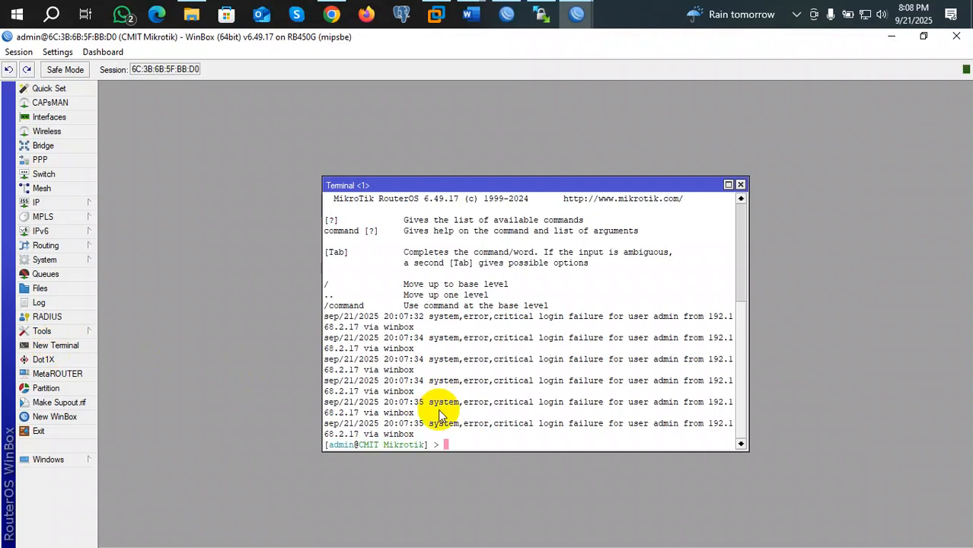
pyautogui.press('Return')
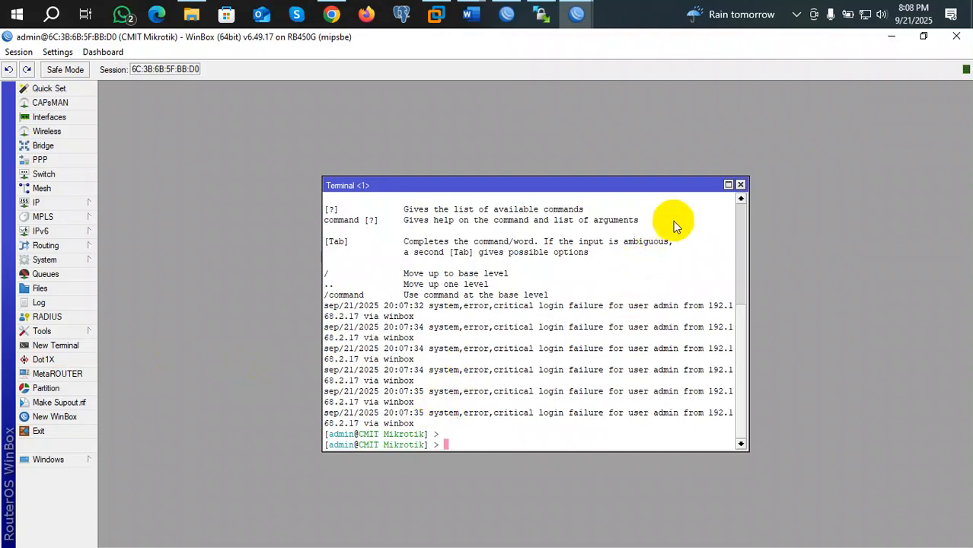
pyautogui.click(740, 184)
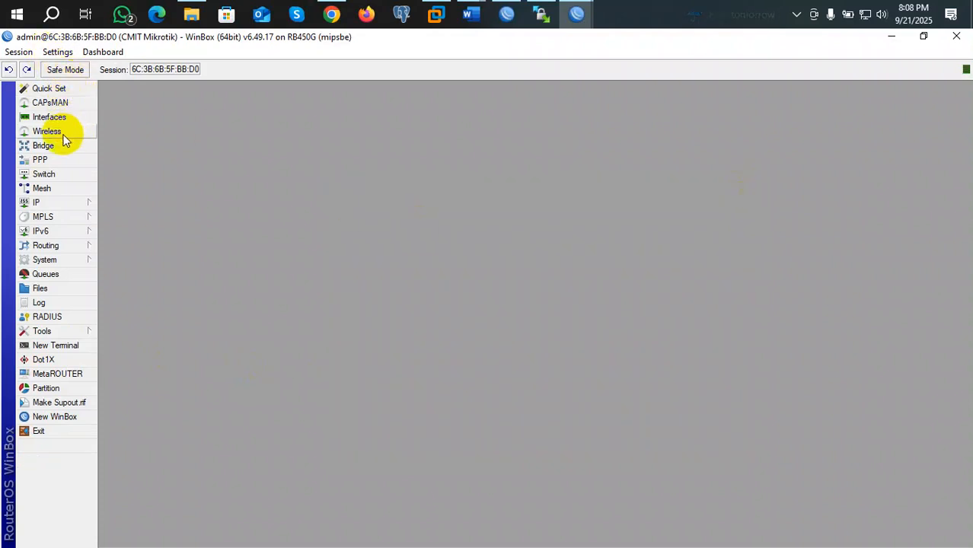
# Step: Open the Quick Set settings and close them again
pyautogui.click(63, 95)
pyautogui.click(518, 239)
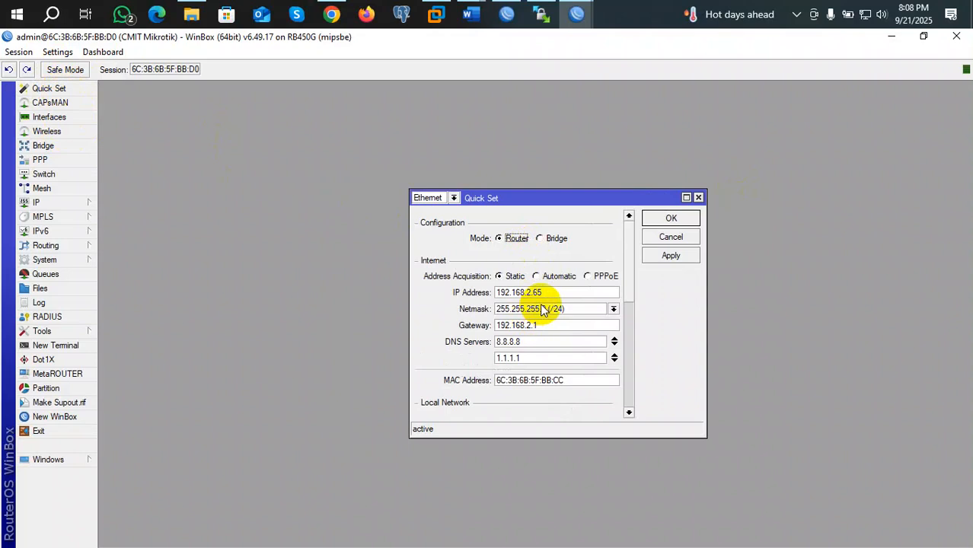
pyautogui.click(698, 198)
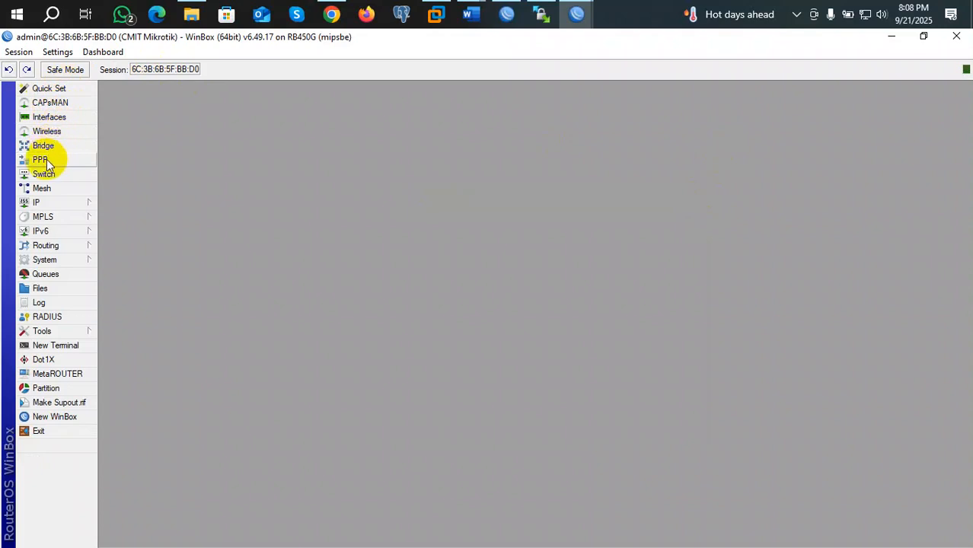
# Step: Browse the MPLS, IPv6 and Routing menus, then expand the System submenu
pyautogui.click(57, 216)
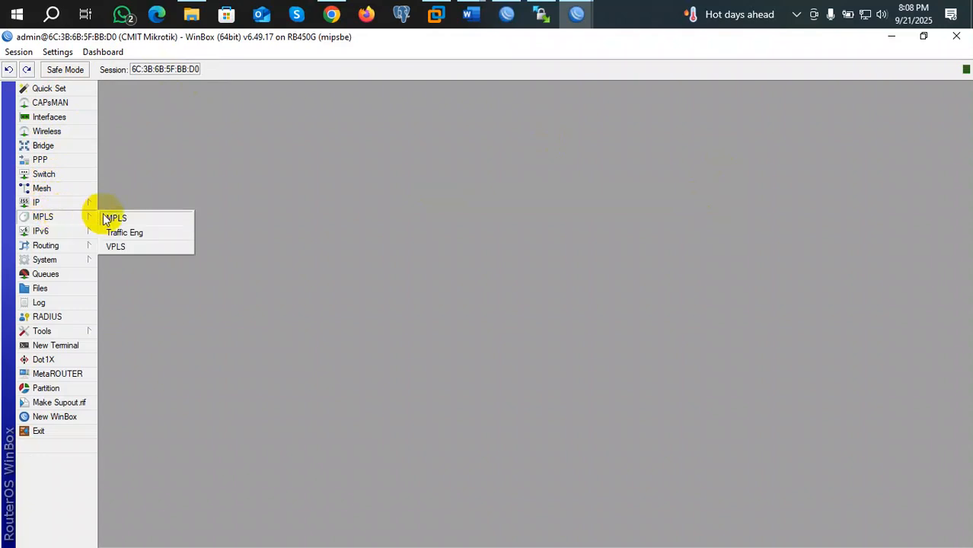
pyautogui.click(60, 230)
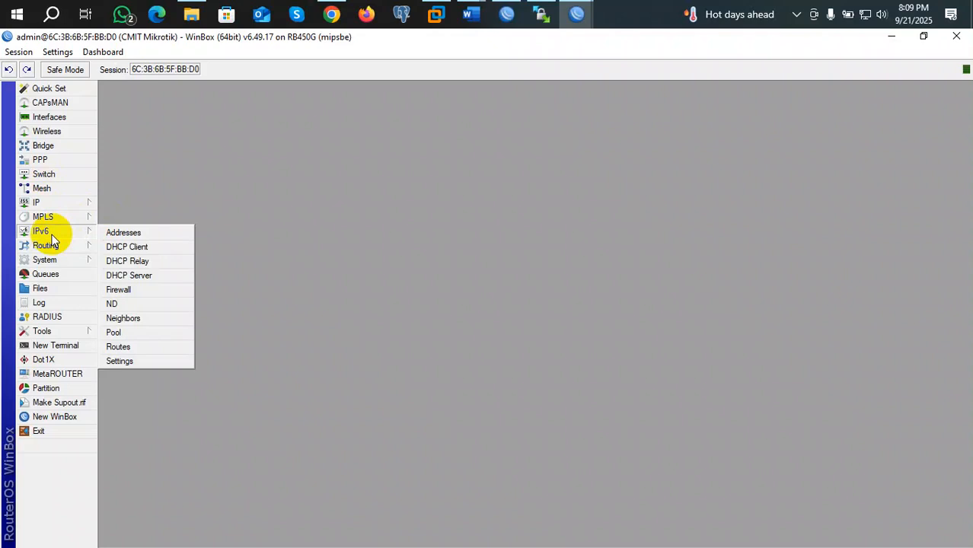
pyautogui.moveTo(50, 247)
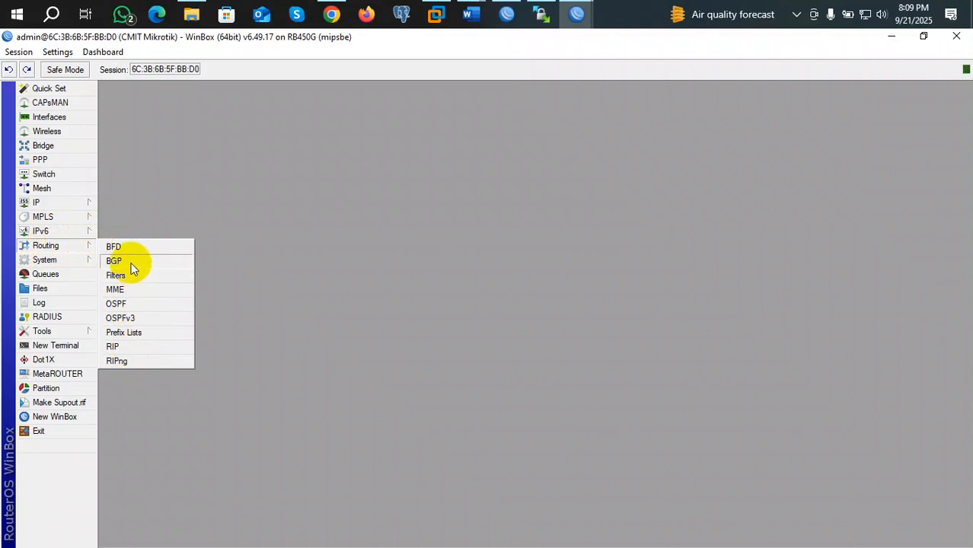
pyautogui.click(52, 261)
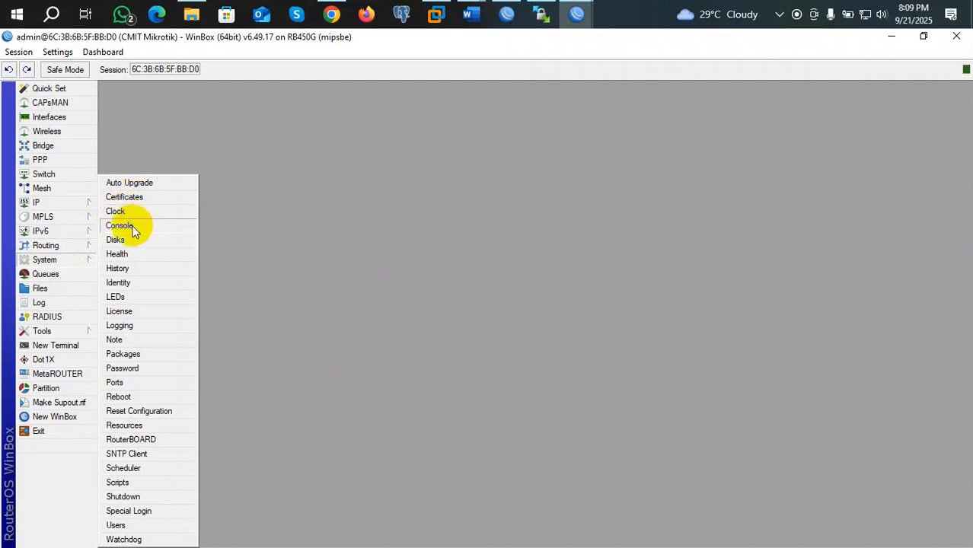
# Step: Open System > Identity, confirm it reads CMIT Mikrotik, and close it unchanged
pyautogui.click(133, 283)
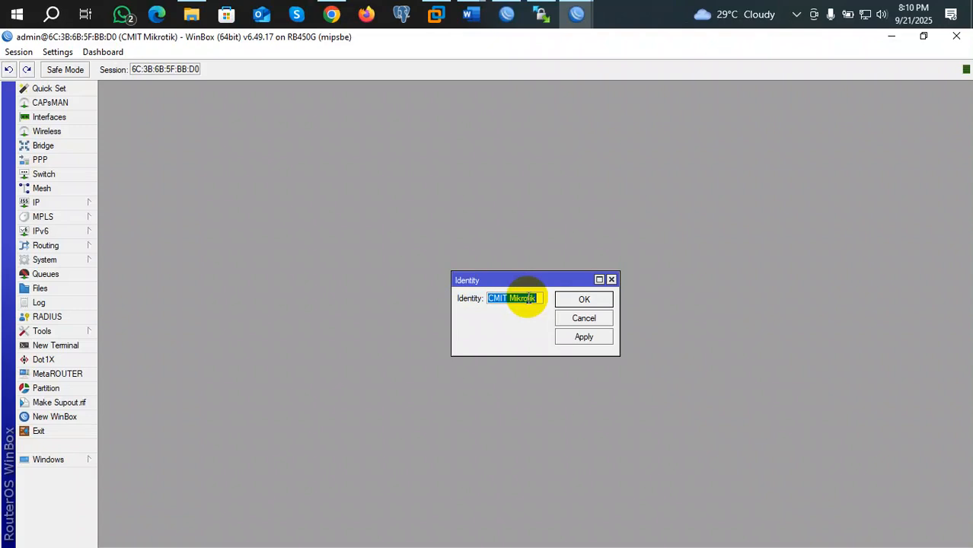
pyautogui.click(611, 280)
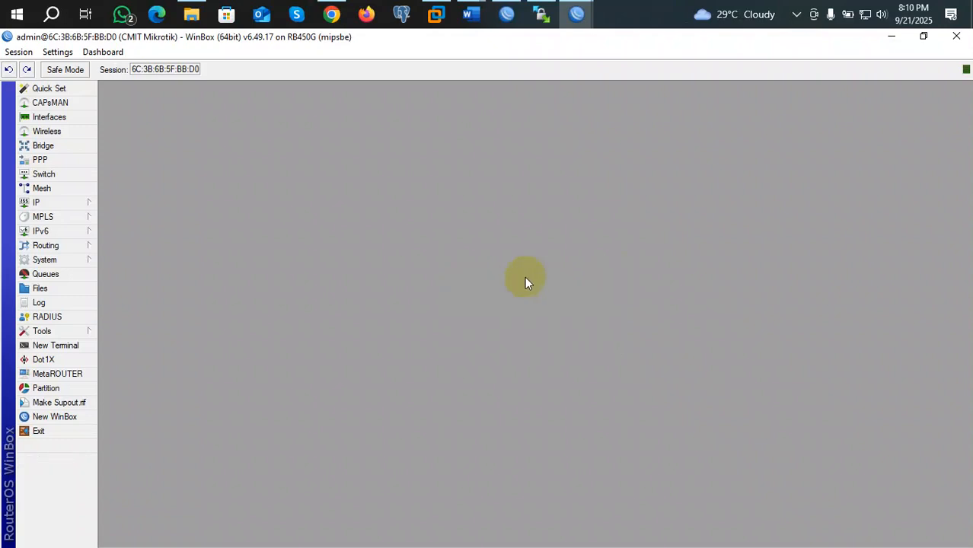
pyautogui.click(61, 258)
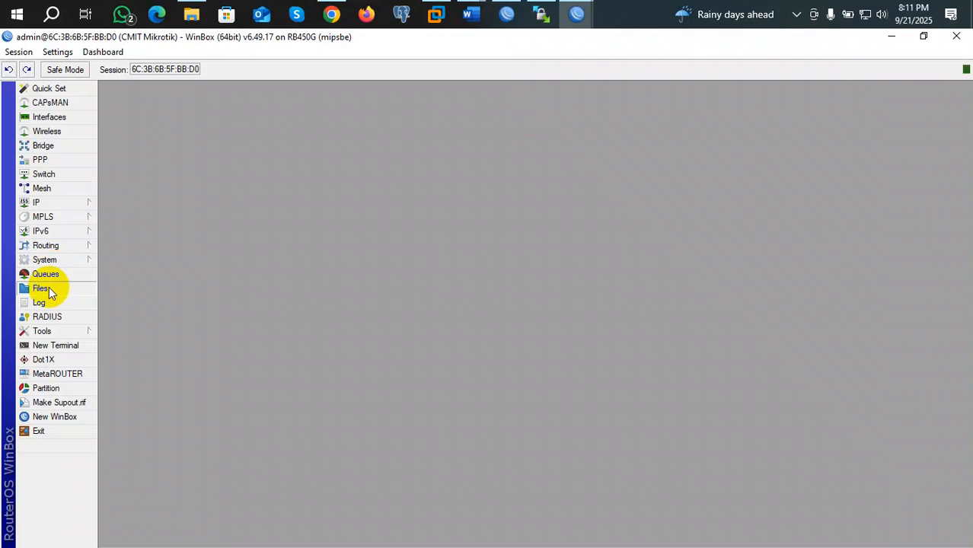
# Step: Open Files to list the two backup files and pub directory (21.1 of 512.0 MiB used)
pyautogui.click(43, 291)
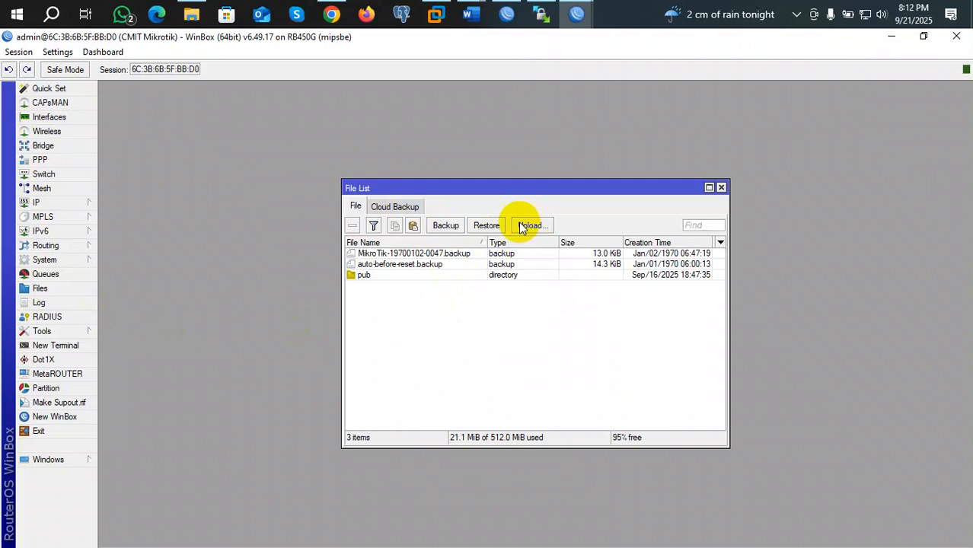
pyautogui.click(446, 226)
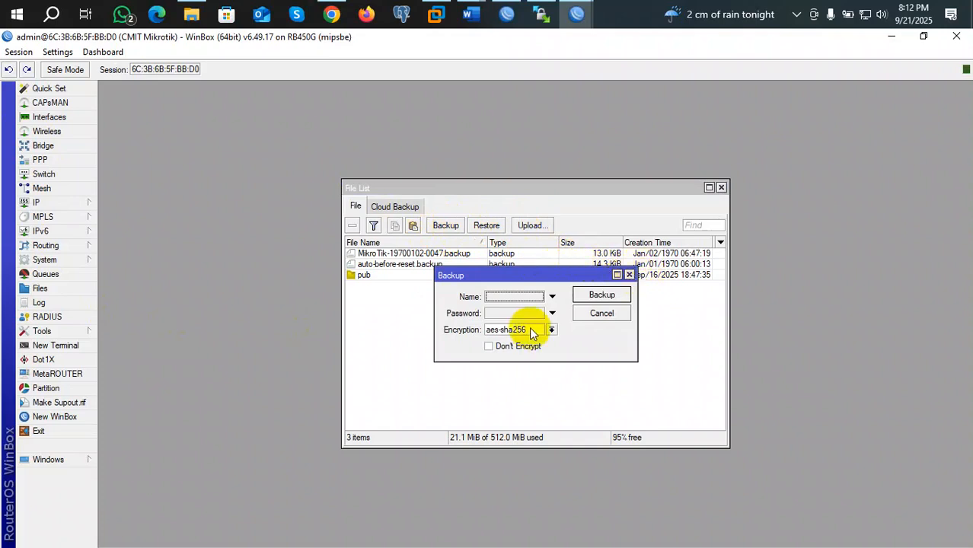
pyautogui.click(497, 297)
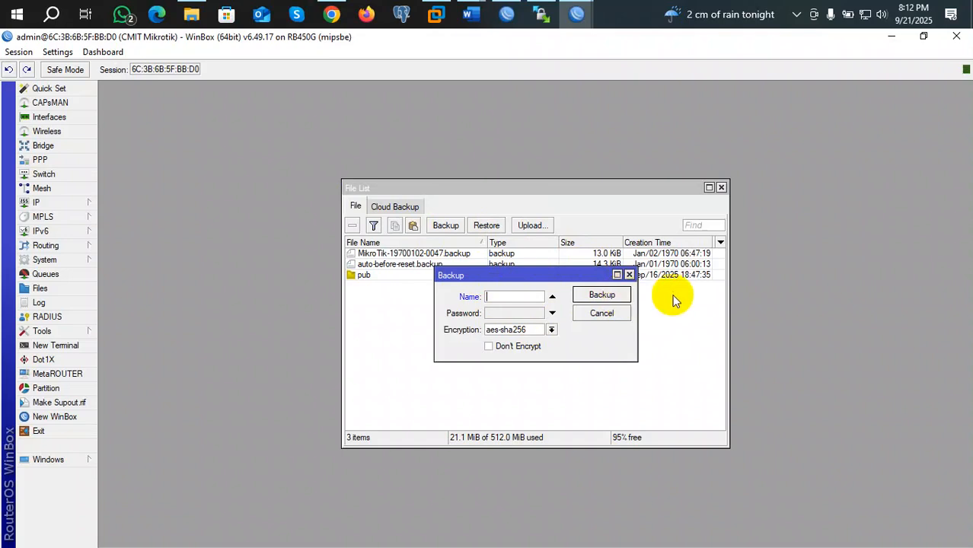
pyautogui.click(629, 276)
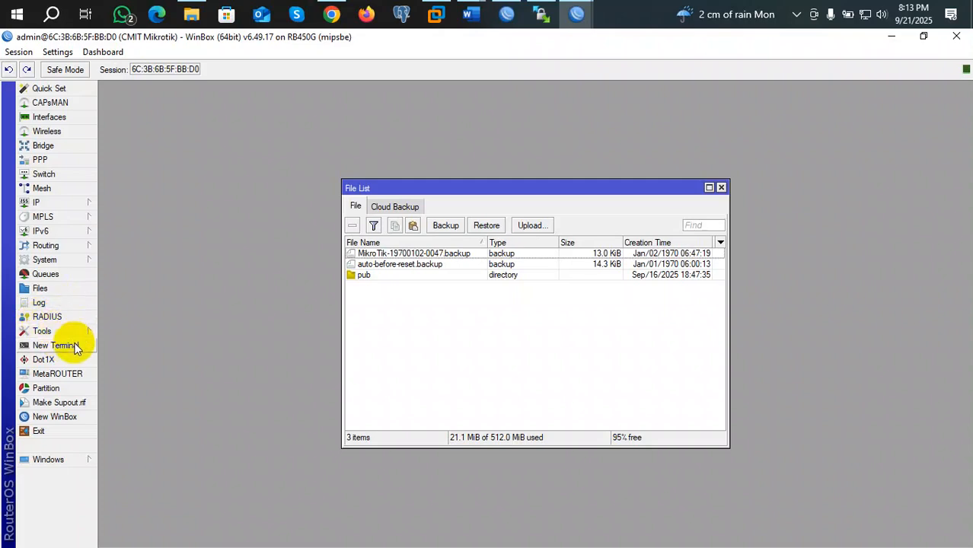
# Step: Open a New Terminal and try typing a system backup file command
pyautogui.click(74, 345)
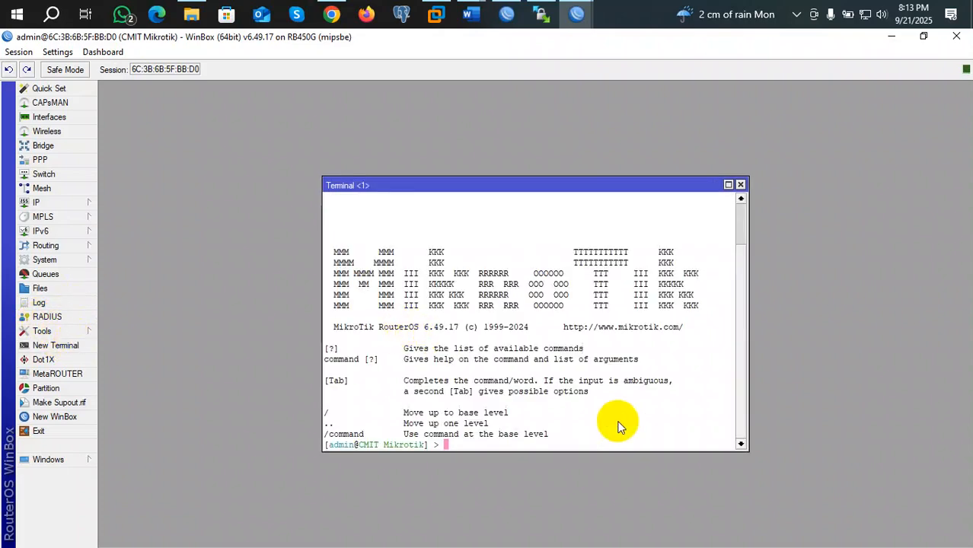
pyautogui.write('system backup fi')
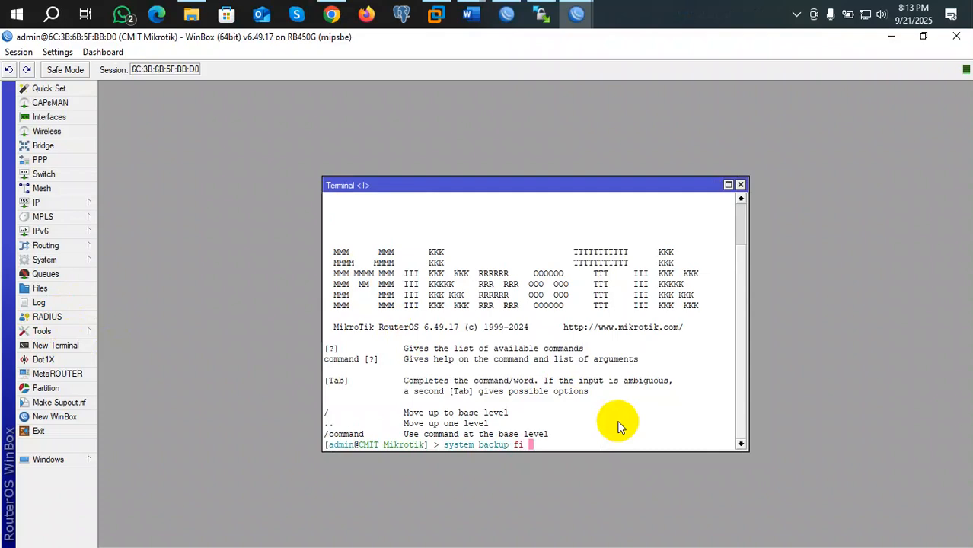
pyautogui.press('BackSpace')
pyautogui.press('BackSpace')
pyautogui.press('BackSpace')
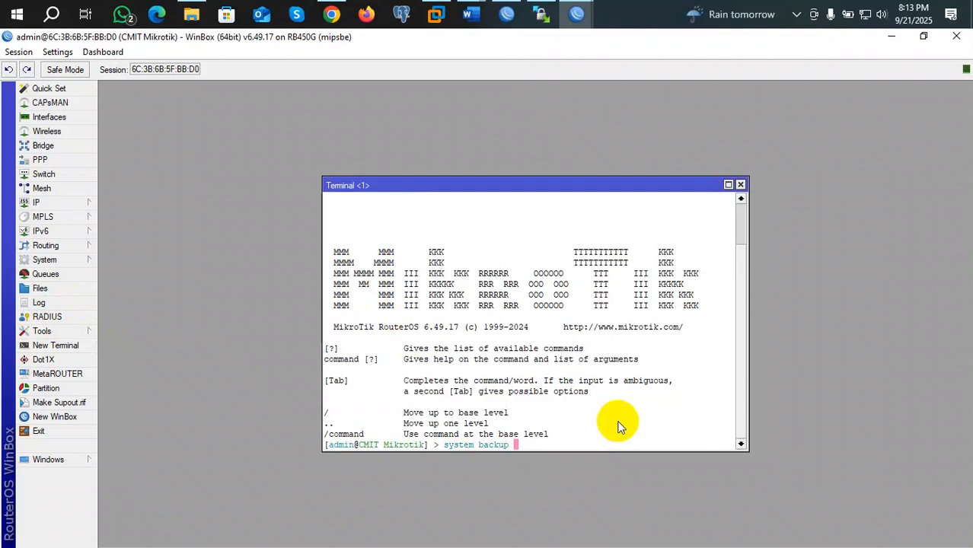
pyautogui.write('filw')
pyautogui.press('BackSpace')
pyautogui.write('e')
pyautogui.press('BackSpace')
pyautogui.press('BackSpace')
pyautogui.press('BackSpace')
pyautogui.press('BackSpace')
pyautogui.press('BackSpace')
pyautogui.press('BackSpace')
pyautogui.press('BackSpace')
pyautogui.press('BackSpace')
pyautogui.press('BackSpace')
pyautogui.press('BackSpace')
pyautogui.press('BackSpace')
pyautogui.press('BackSpace')
pyautogui.press('BackSpace')
pyautogui.press('BackSpace')
pyautogui.press('BackSpace')
pyautogui.press('BackSpace')
pyautogui.press('BackSpace')
pyautogui.press('BackSpace')
pyautogui.press('BackSpace')
pyautogui.write('ba')
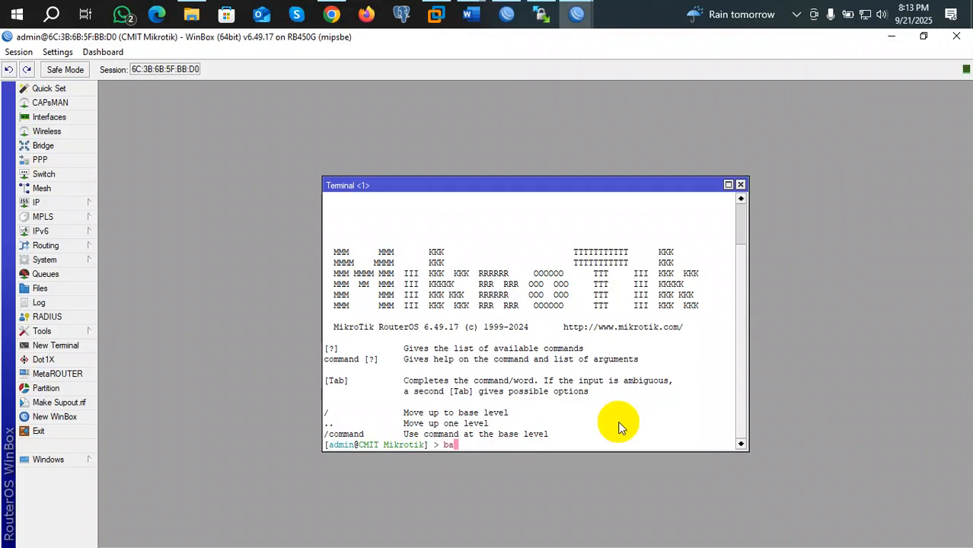
pyautogui.write('c')
pyautogui.press('BackSpace')
pyautogui.press('BackSpace')
pyautogui.press('BackSpace')
pyautogui.press('BackSpace')
pyautogui.write('bac')
pyautogui.press('BackSpace')
pyautogui.press('BackSpace')
pyautogui.press('BackSpace')
pyautogui.press('BackSpace')
# Step: Clear the backup attempts and leave 'export' typed at the prompt
pyautogui.write('system ')
pyautogui.write('fil')
pyautogui.press('BackSpace')
pyautogui.press('BackSpace')
pyautogui.press('BackSpace')
pyautogui.press('BackSpace')
pyautogui.press('BackSpace')
pyautogui.write('backup fil')
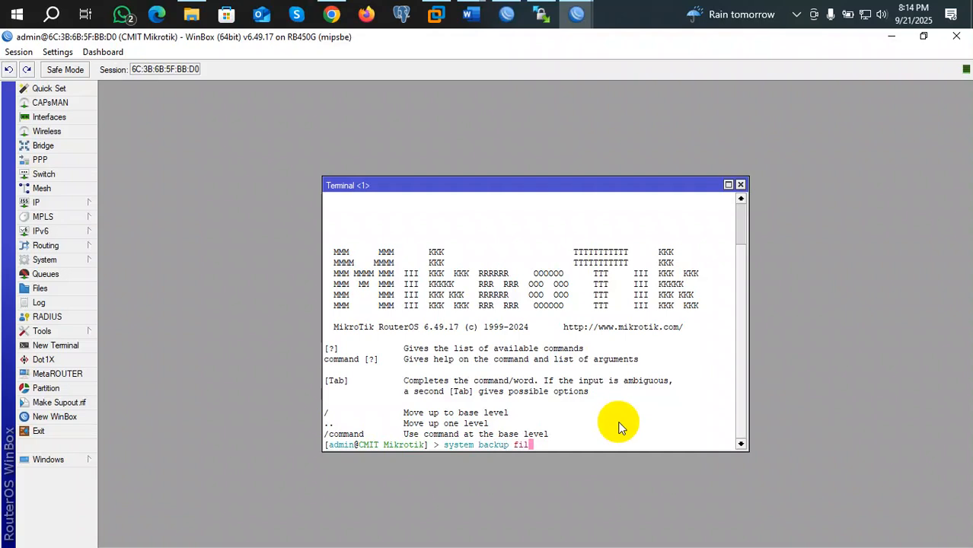
pyautogui.press('BackSpace')
pyautogui.press('BackSpace')
pyautogui.press('BackSpace')
pyautogui.press('BackSpace')
pyautogui.press('BackSpace')
pyautogui.press('BackSpace')
pyautogui.press('BackSpace')
pyautogui.press('BackSpace')
pyautogui.press('BackSpace')
pyautogui.press('BackSpace')
pyautogui.press('BackSpace')
pyautogui.press('BackSpace')
pyautogui.press('BackSpace')
pyautogui.press('BackSpace')
pyautogui.press('BackSpace')
pyautogui.press('BackSpace')
pyautogui.press('BackSpace')
pyautogui.press('BackSpace')
pyautogui.write('ex')
pyautogui.press('BackSpace')
pyautogui.press('BackSpace')
pyautogui.write('export')
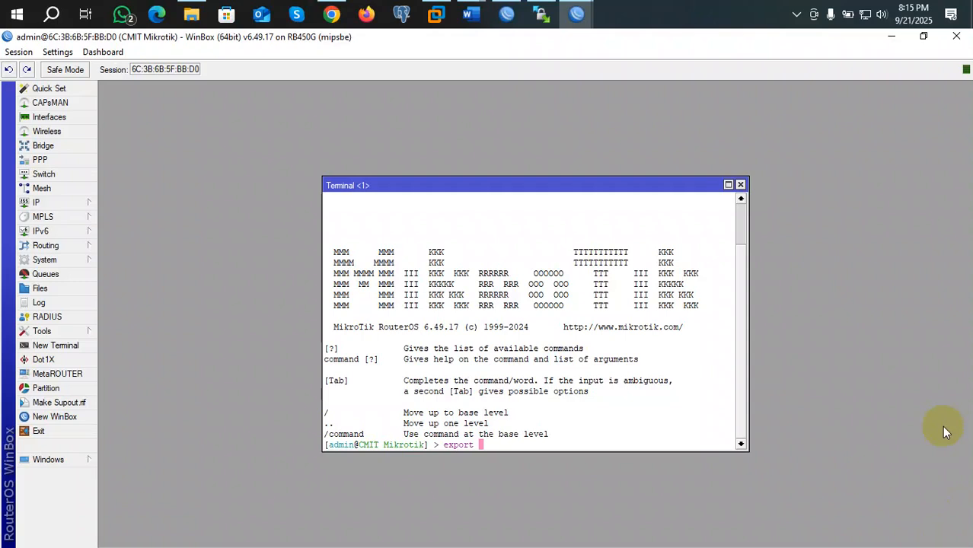
# Step: Run export and scroll through the printed bridge, DHCP pool, address and NAT sections
pyautogui.press('Return')
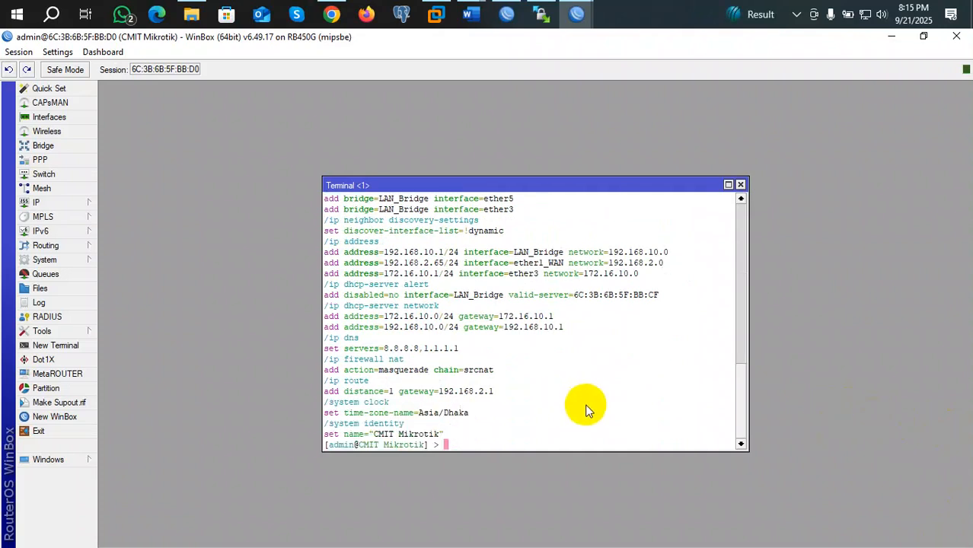
pyautogui.scroll(5, 586, 407)
pyautogui.scroll(2, 597, 413)
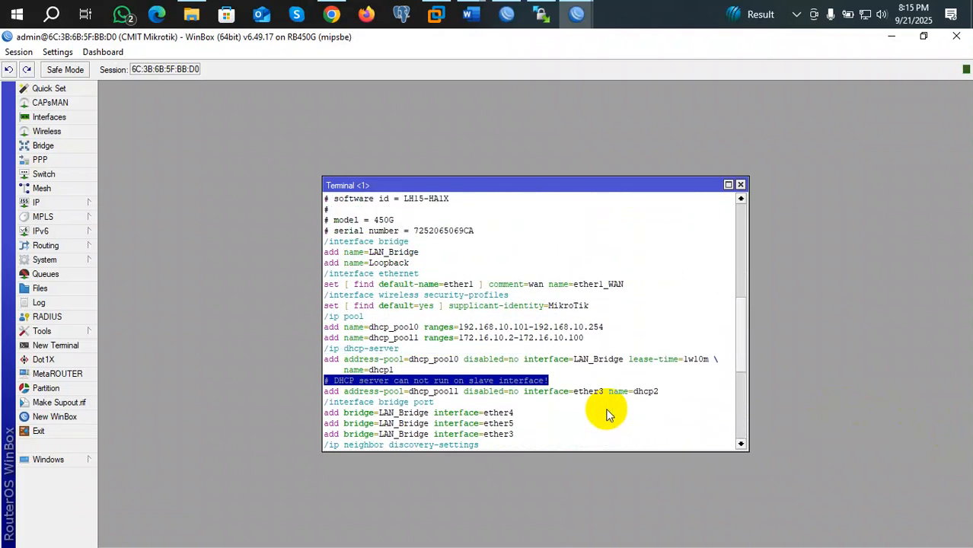
pyautogui.scroll(-5, 607, 414)
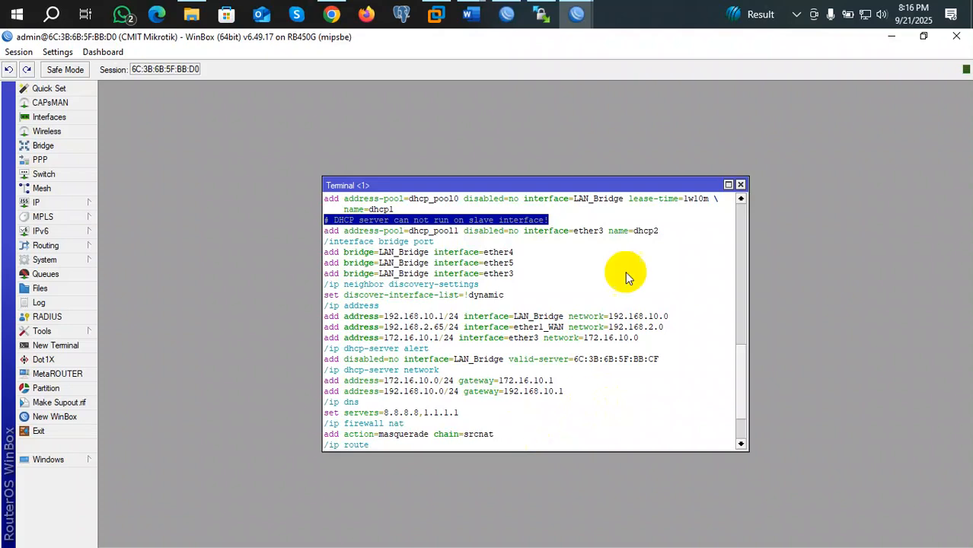
# Step: Zoom in the WinBox interface and move the Terminal window up and left
pyautogui.click(59, 51)
pyautogui.click(88, 103)
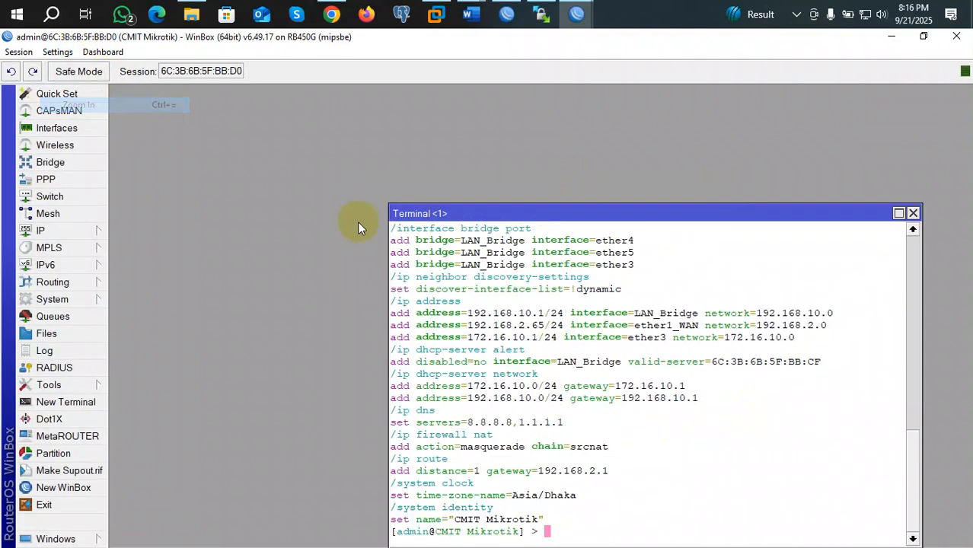
pyautogui.moveTo(804, 211); pyautogui.dragTo(693, 124)
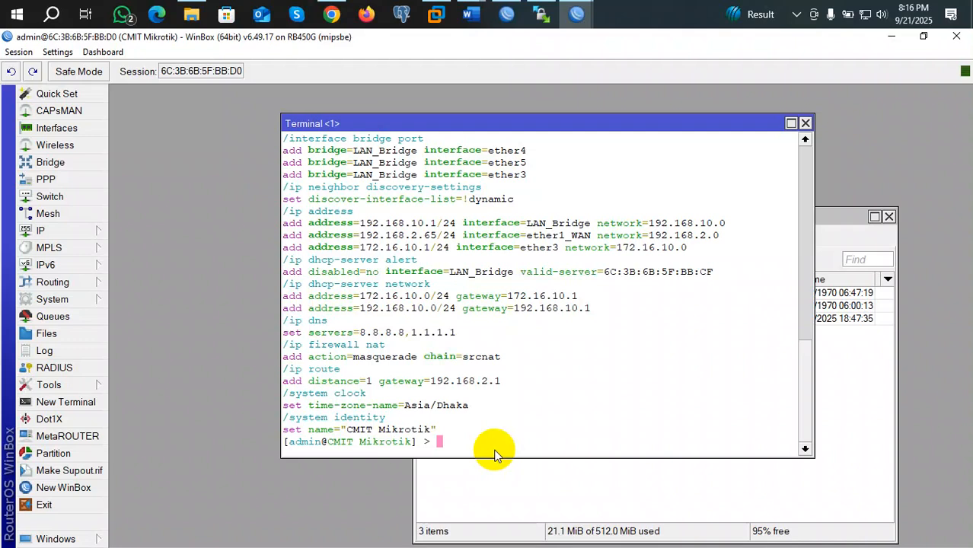
# Step: Run 'interface ethernet print' to list ether1_WAN through ether5, then highlight the ether1_WAN row
pyautogui.write('inte')
pyautogui.press('Tab')
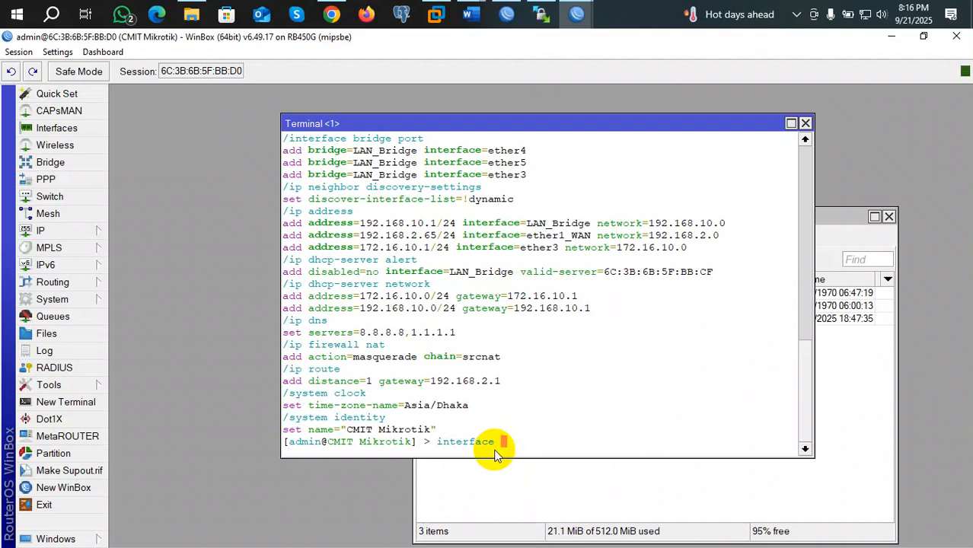
pyautogui.write('ethernet print')
pyautogui.press('Return')
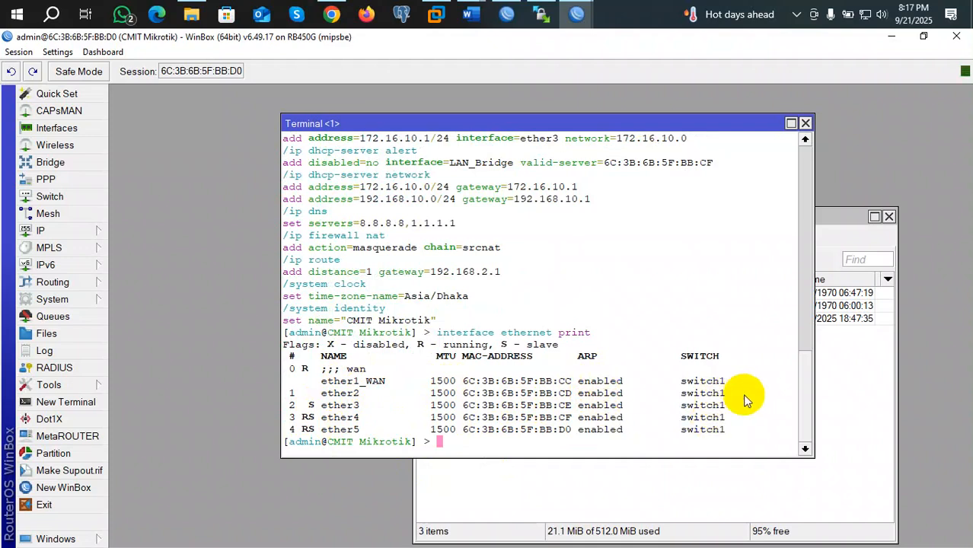
pyautogui.moveTo(735, 381); pyautogui.dragTo(285, 380)
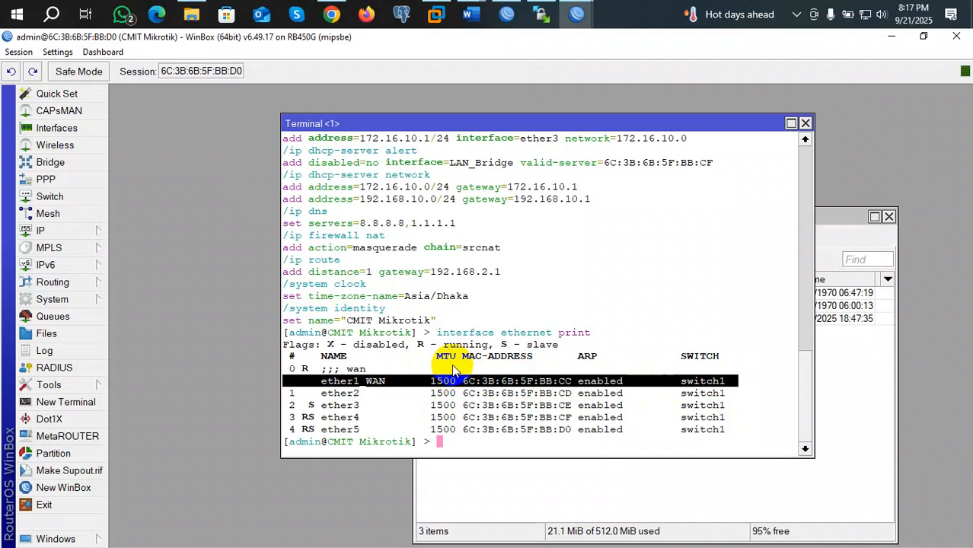
# Step: Run 'export file=shakil21.9.25' to save the configuration as an .rsc script
pyautogui.press('Return')
pyautogui.press('Return')
pyautogui.press('Return')
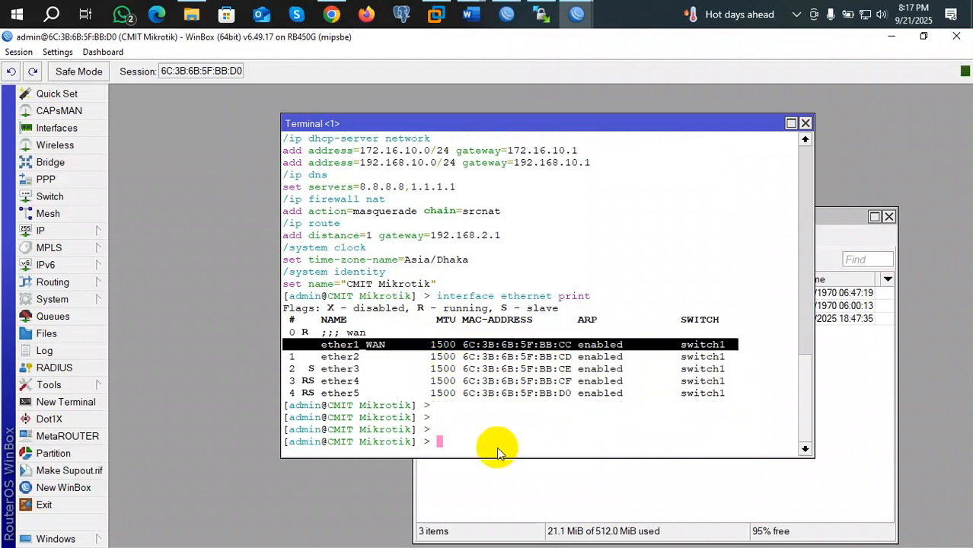
pyautogui.click(498, 445)
pyautogui.press('Return')
pyautogui.press('Return')
pyautogui.press('Return')
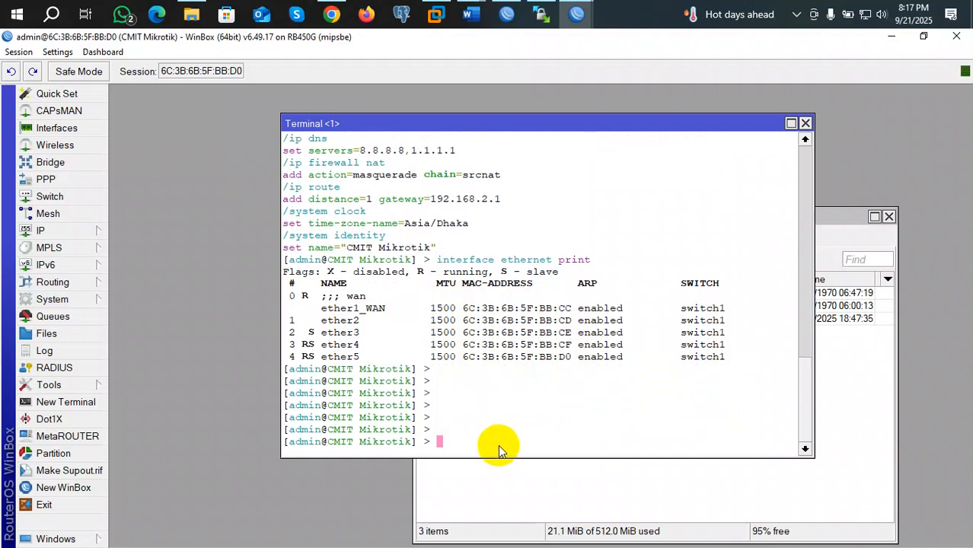
pyautogui.write('export file=')
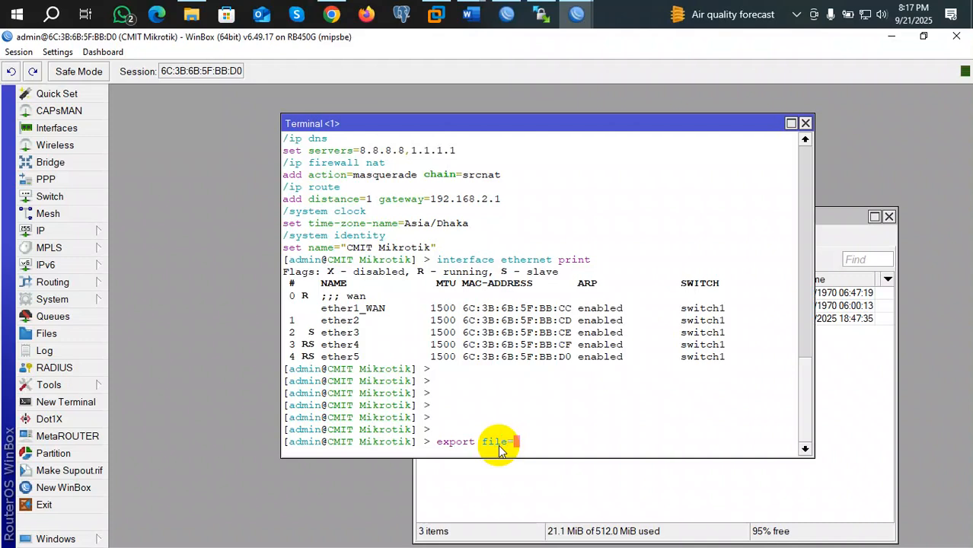
pyautogui.write('shakil')
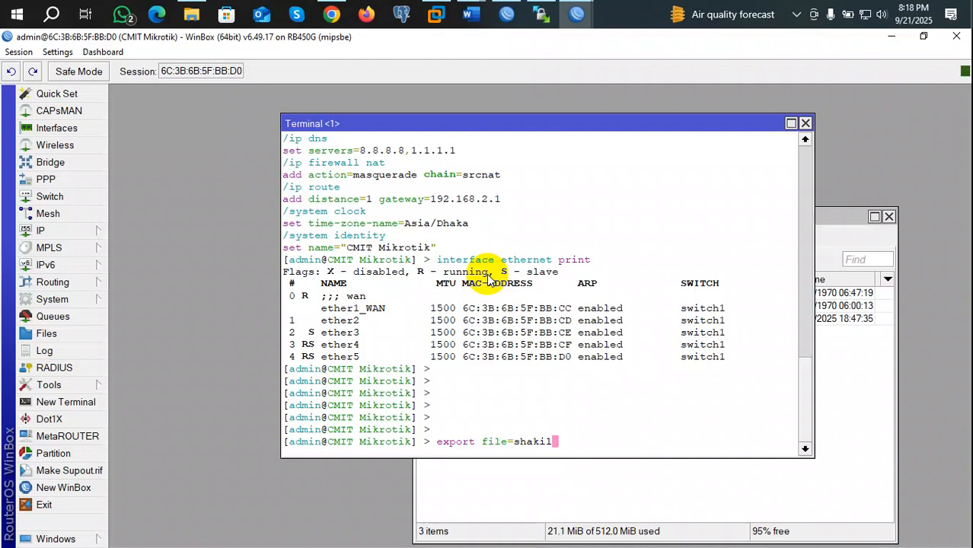
pyautogui.write('21.9.25')
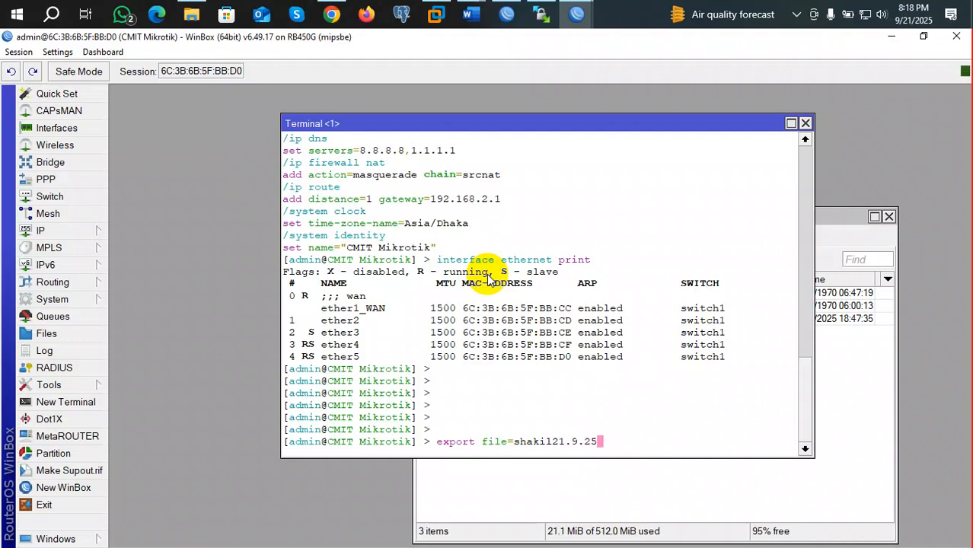
pyautogui.press('Return')
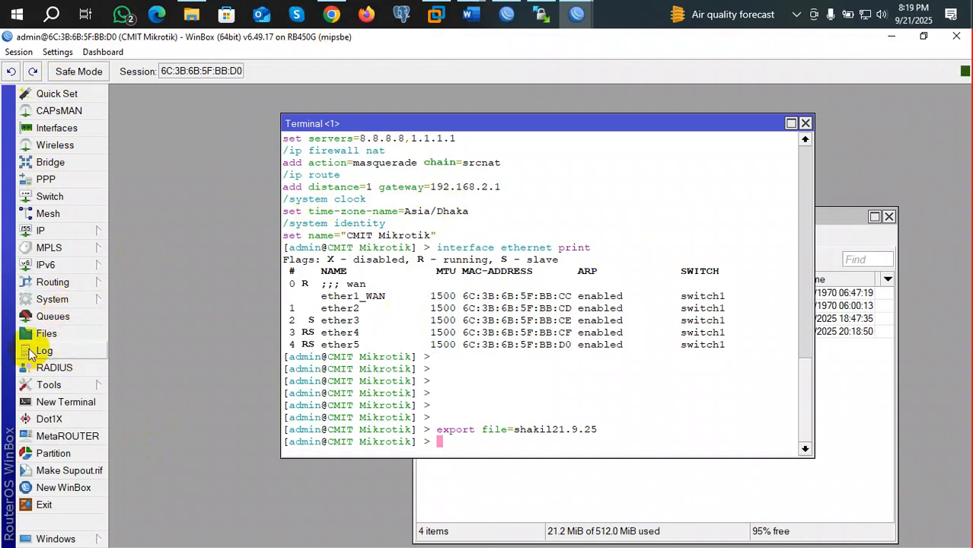
pyautogui.click(55, 333)
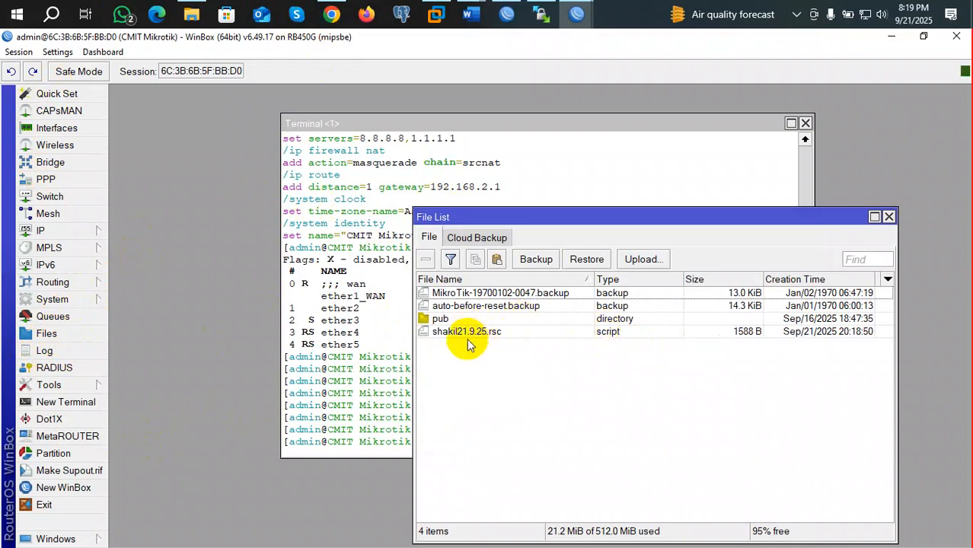
pyautogui.click(924, 36)
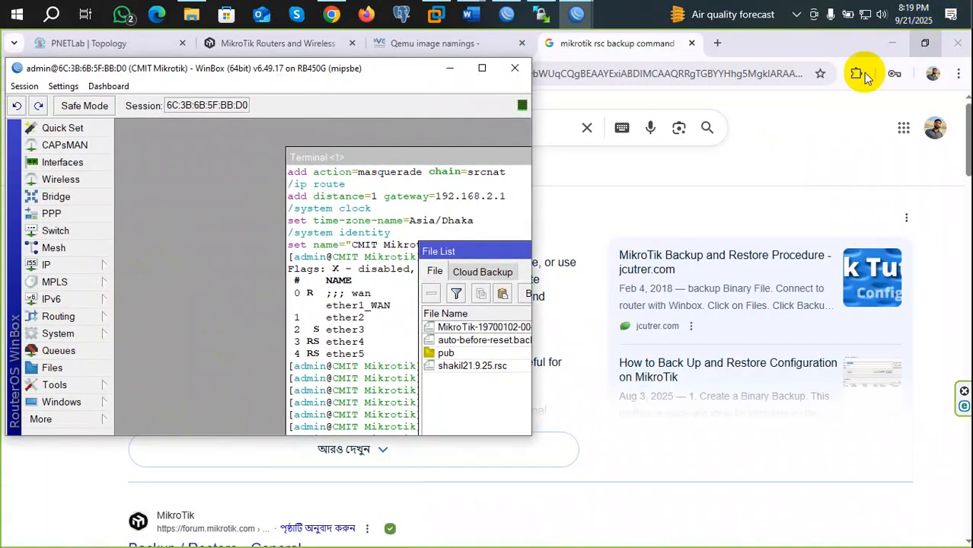
pyautogui.click(891, 42)
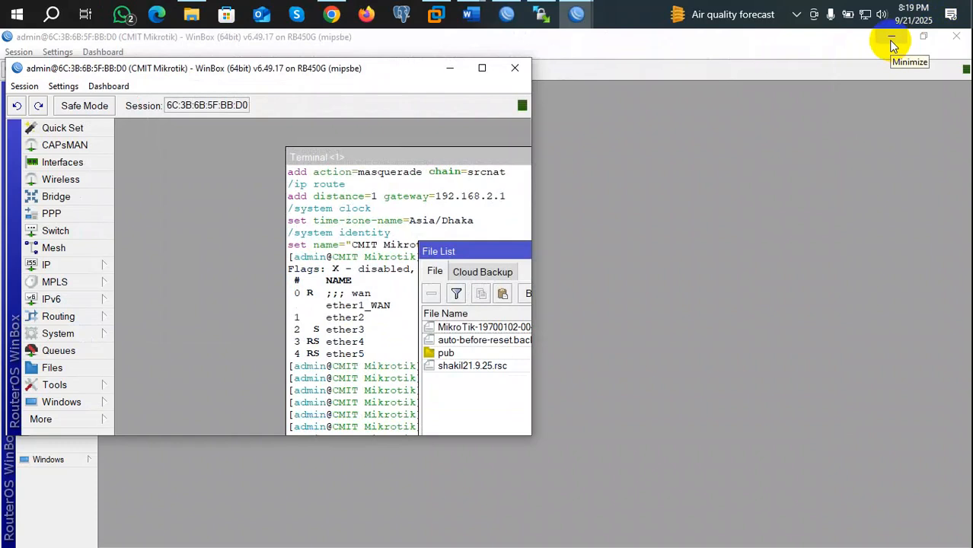
pyautogui.click(890, 43)
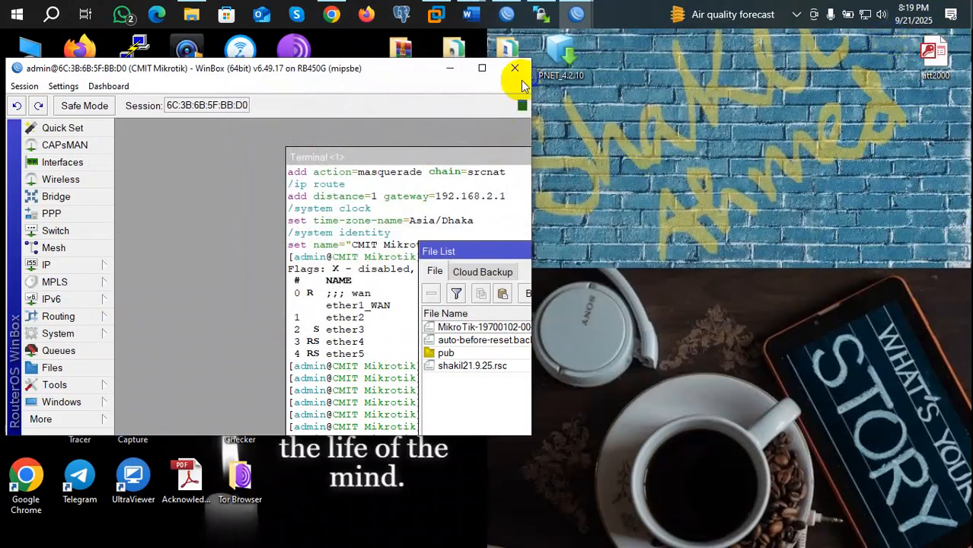
pyautogui.click(482, 67)
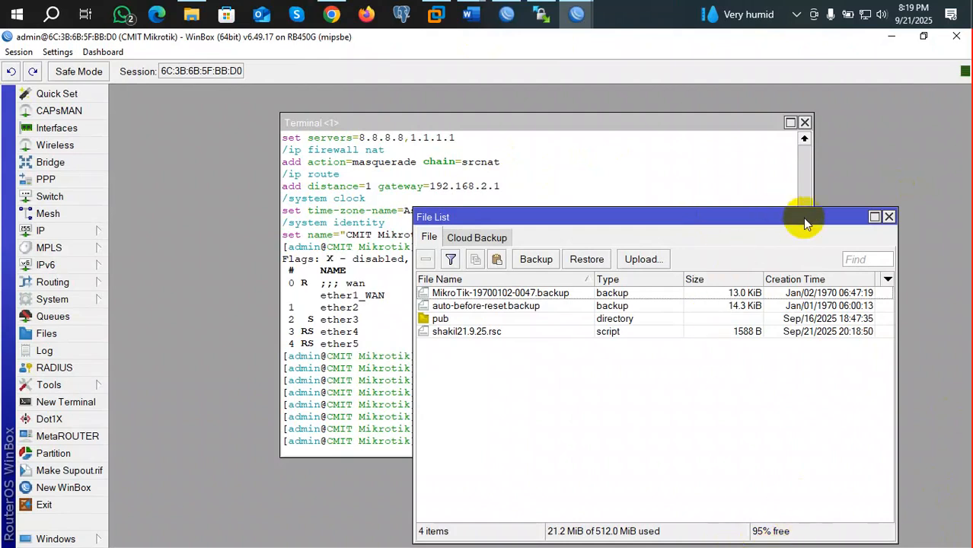
pyautogui.click(647, 142)
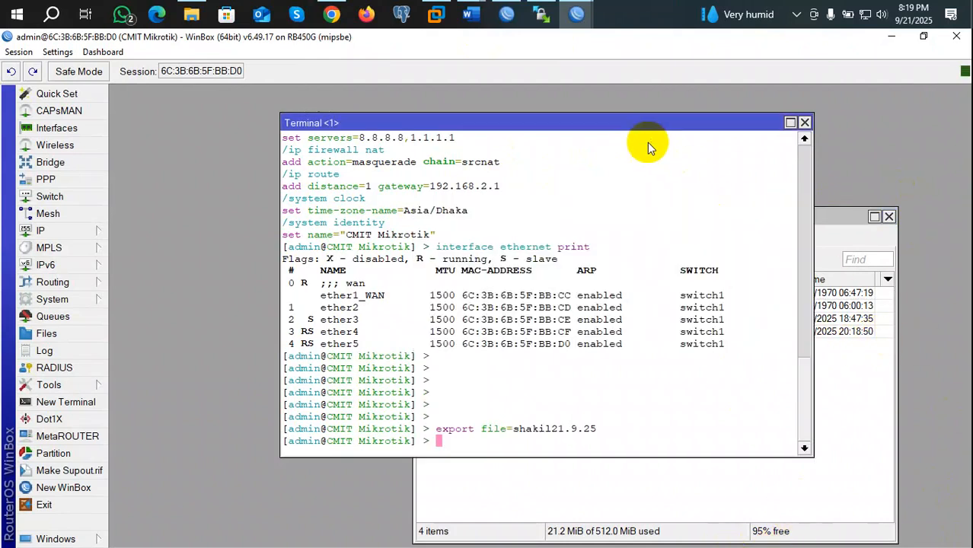
pyautogui.scroll(4, 555, 385)
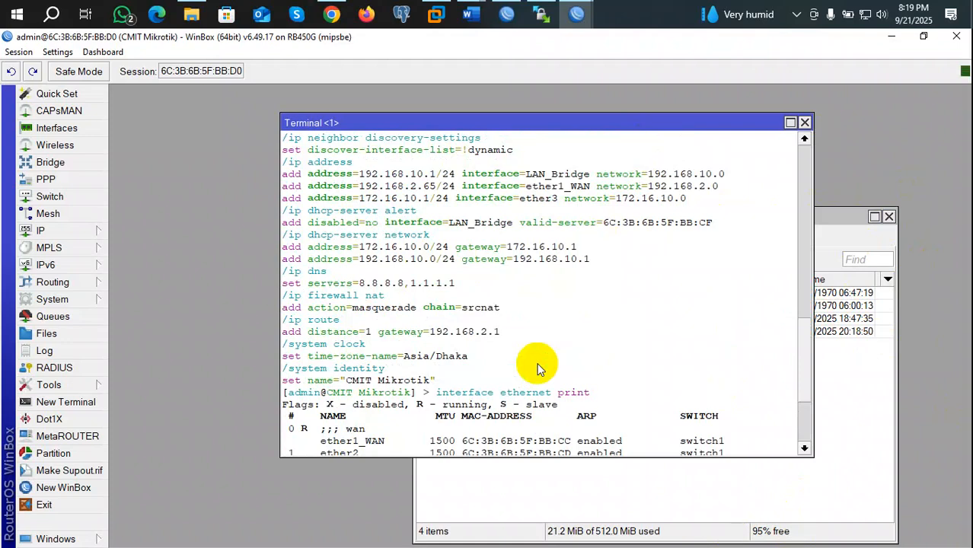
pyautogui.scroll(-4, 536, 368)
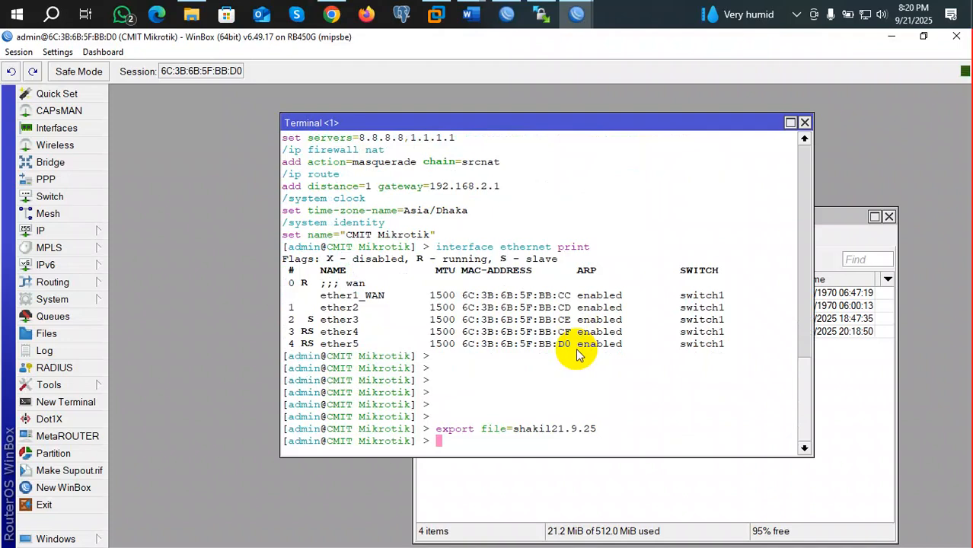
# Step: Run export in the terminal and review the printed configuration down to identity CMIT Mikrotik
pyautogui.write('export')
pyautogui.press('Return')
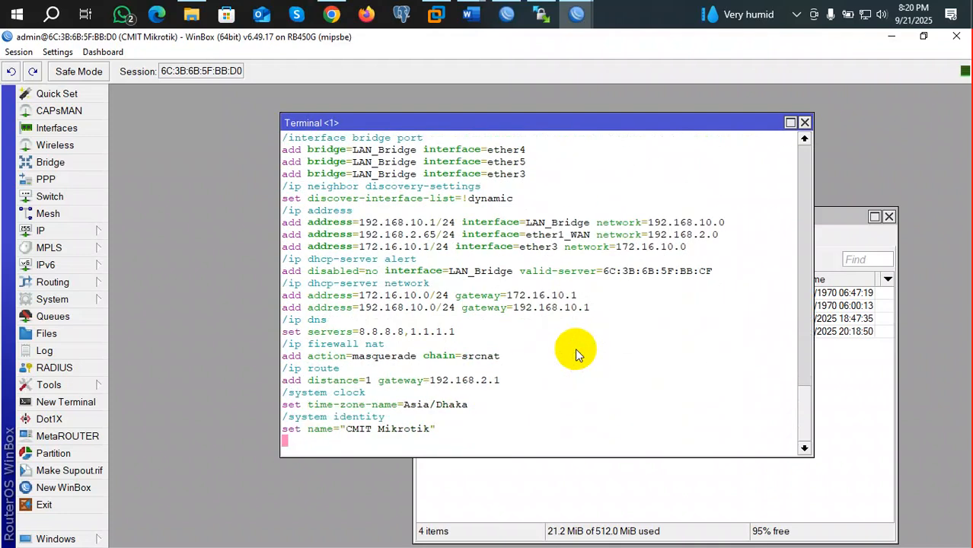
pyautogui.scroll(3, 525, 328)
pyautogui.scroll(5, 524, 320)
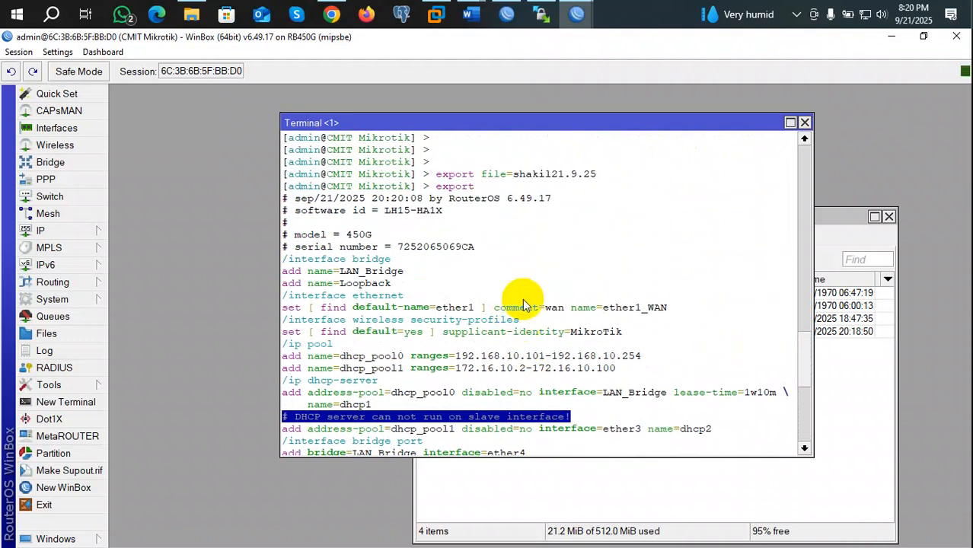
pyautogui.scroll(-1, 432, 260)
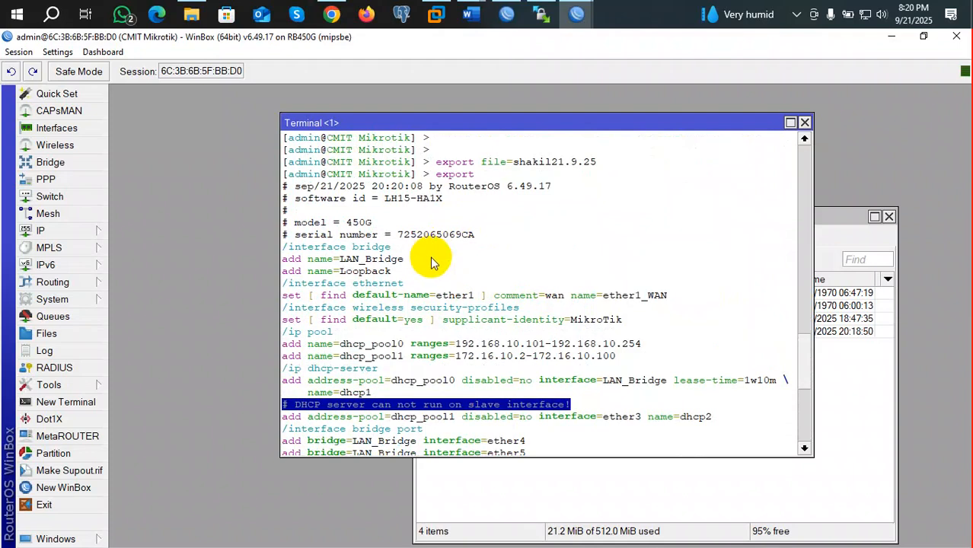
pyautogui.scroll(-2, 396, 293)
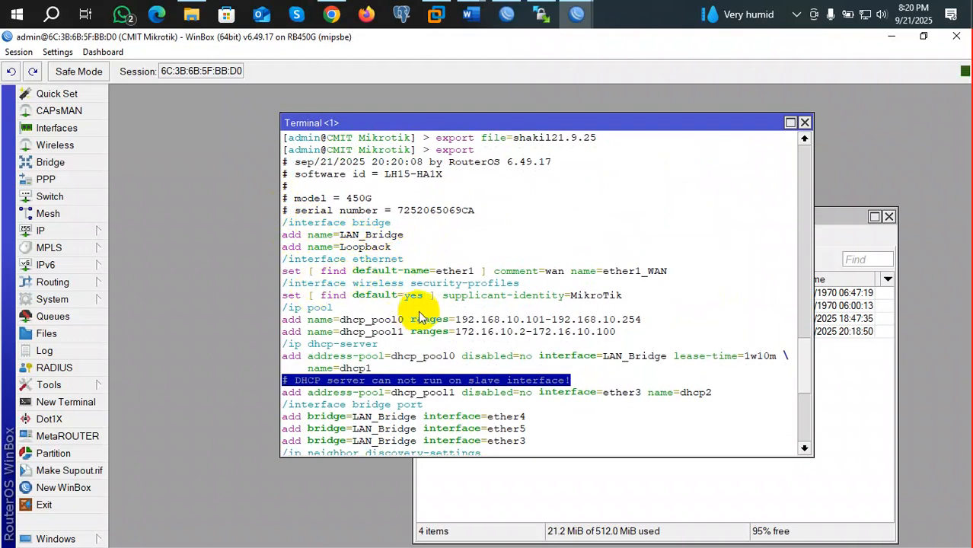
pyautogui.scroll(-2, 542, 419)
pyautogui.scroll(-3, 542, 419)
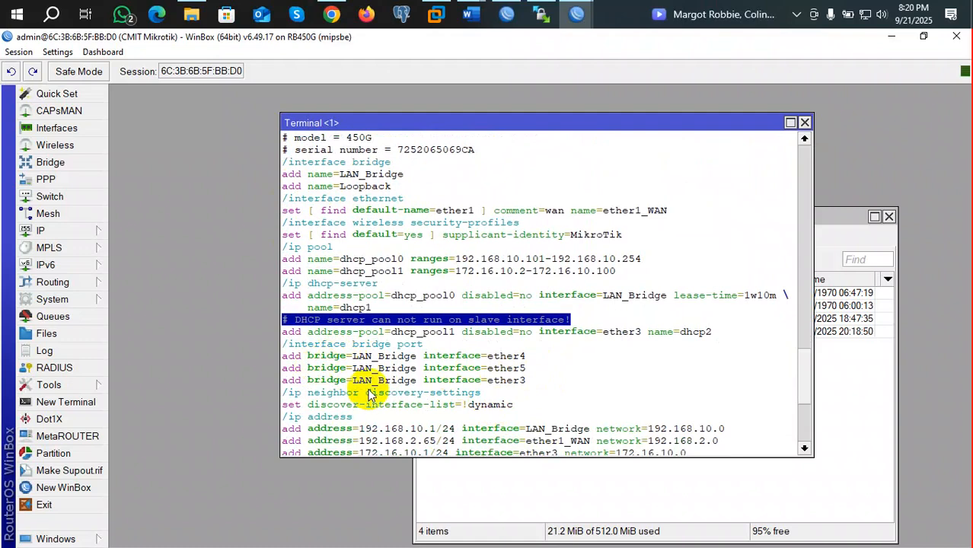
pyautogui.scroll(-4, 403, 395)
pyautogui.scroll(-6, 423, 426)
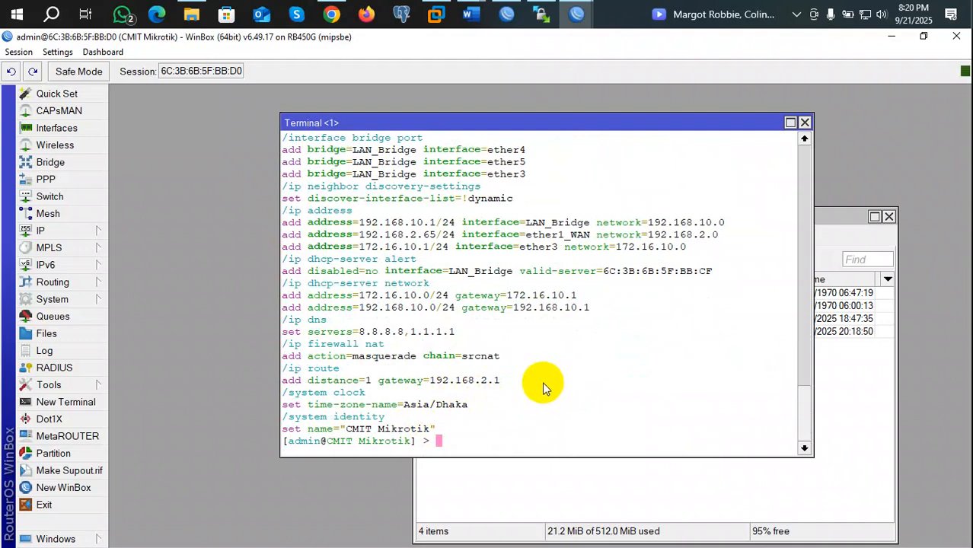
pyautogui.press('Return')
pyautogui.press('Return')
pyautogui.press('Return')
pyautogui.press('Return')
pyautogui.press('Return')
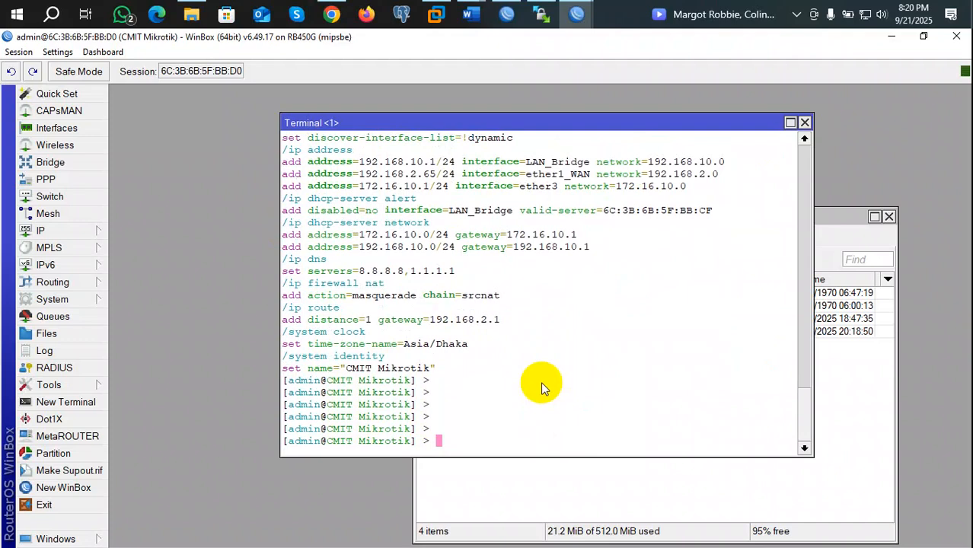
# Step: Run ip firewall nat print to list the single srcnat masquerade rule
pyautogui.write('ip fire')
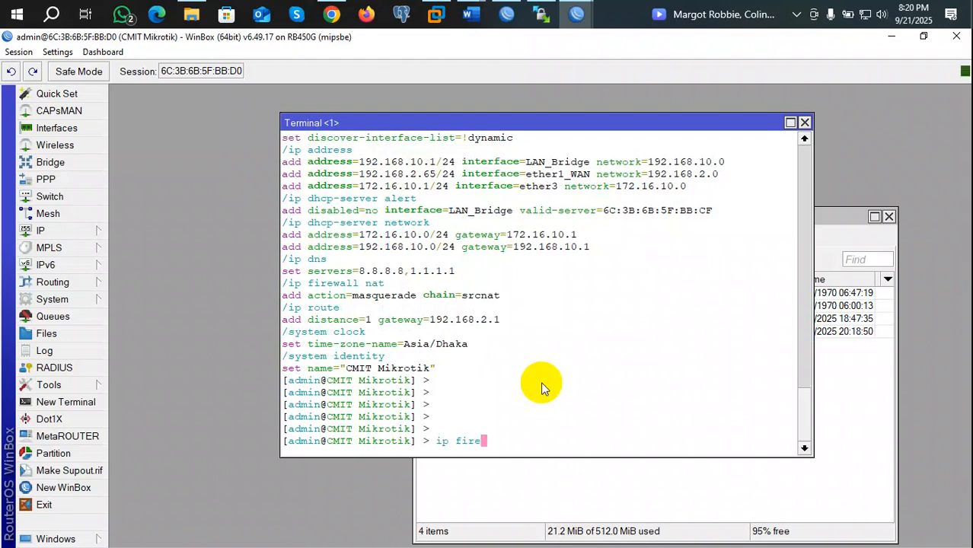
pyautogui.press('Tab')
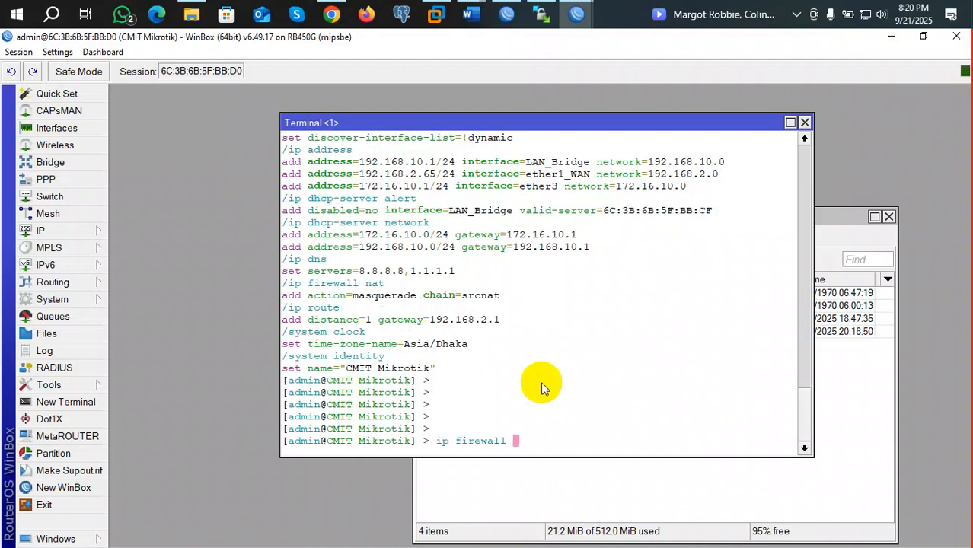
pyautogui.write('nat p')
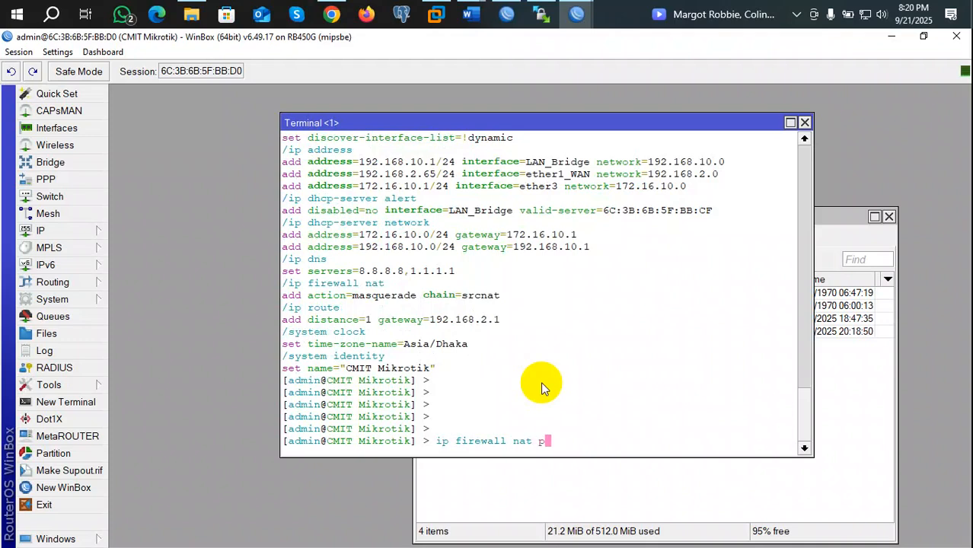
pyautogui.write('rint')
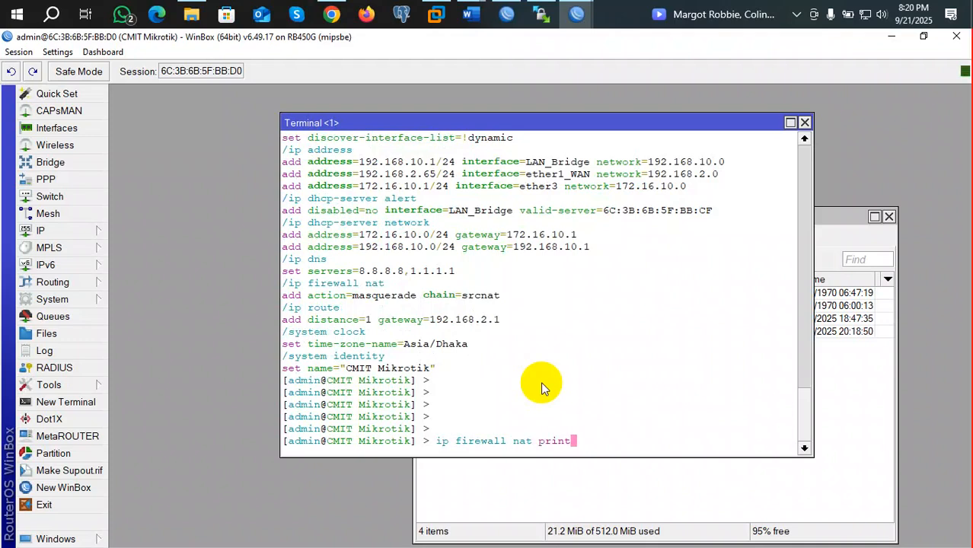
pyautogui.press('Return')
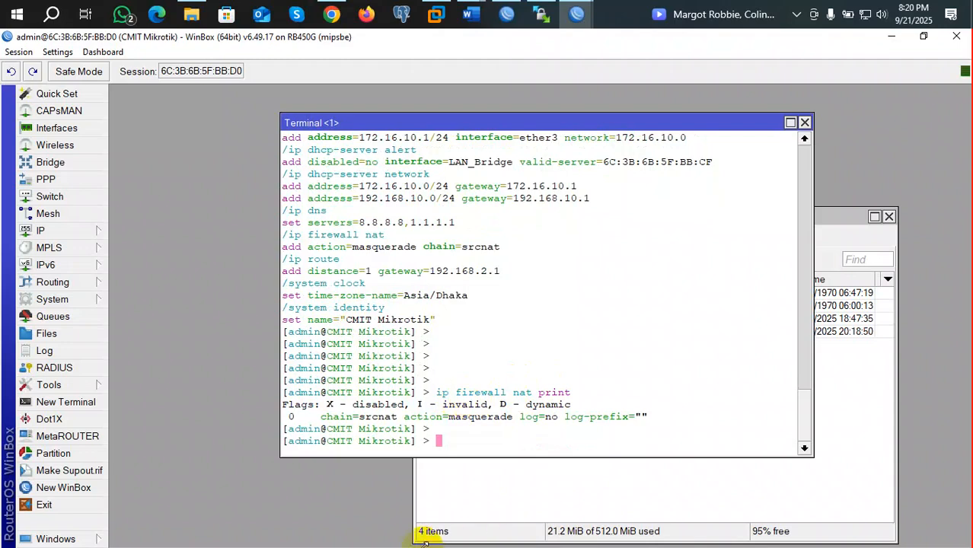
pyautogui.moveTo(285, 416); pyautogui.dragTo(287, 418)
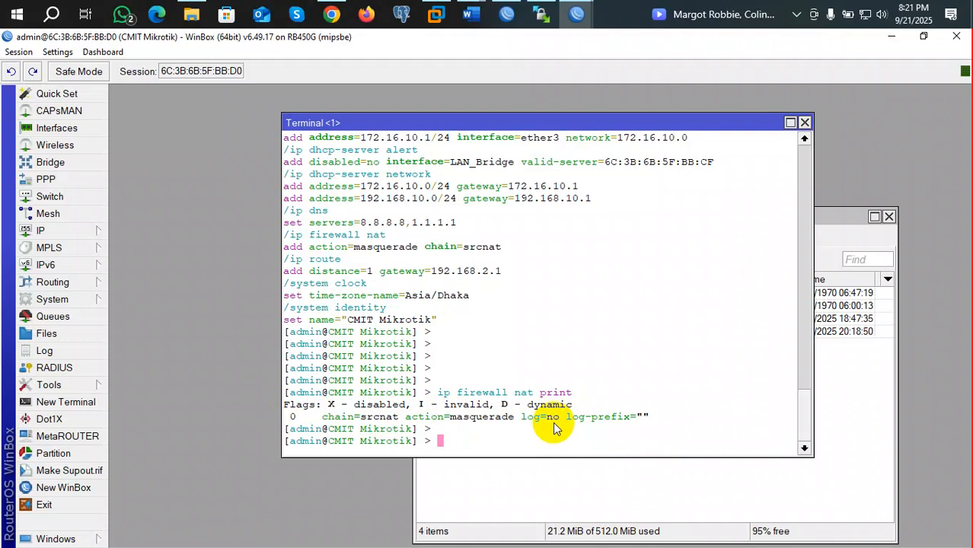
pyautogui.press('Return')
pyautogui.press('Return')
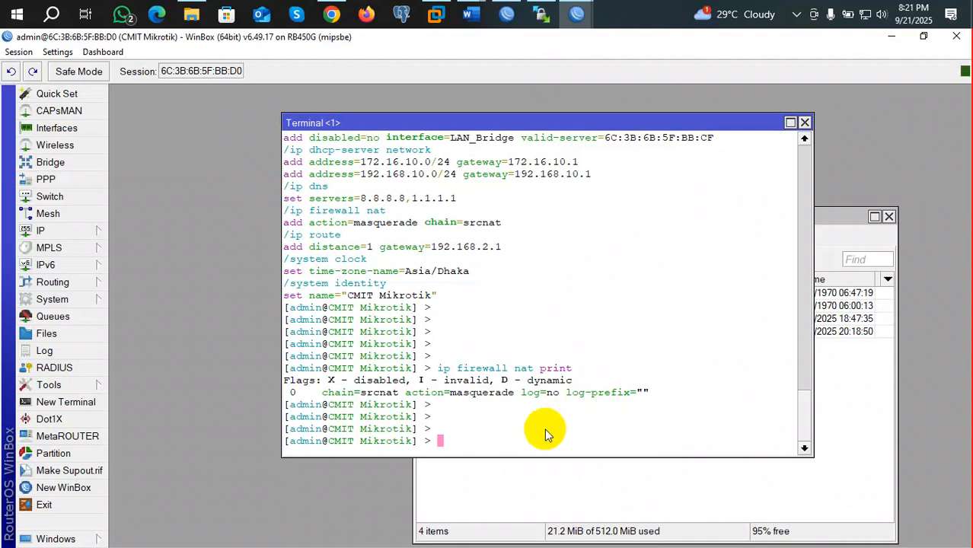
# Step: Draft an unrun export file=shakil21.9.25 command, then bring the router's File List forward
pyautogui.write('export file=shakil21.9.25')
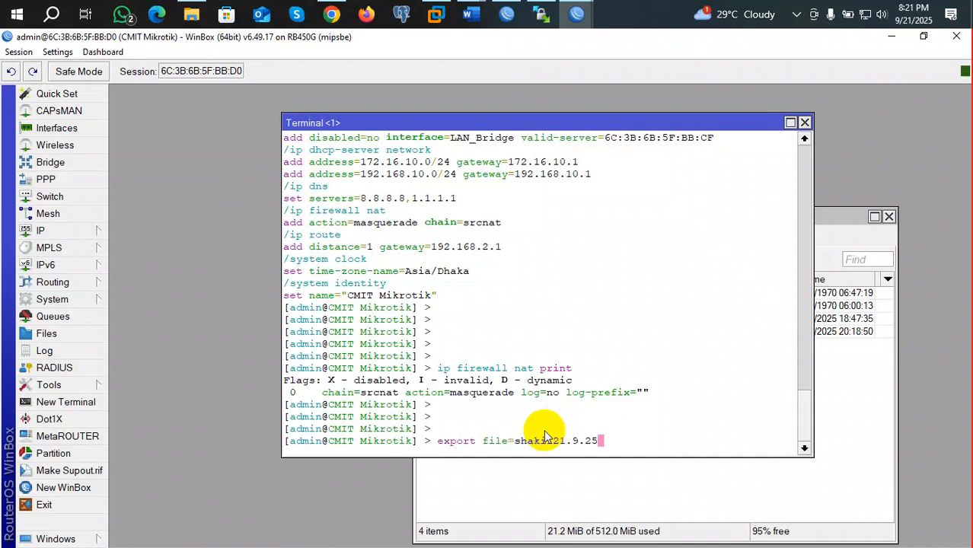
pyautogui.press('Up')
pyautogui.press('Down')
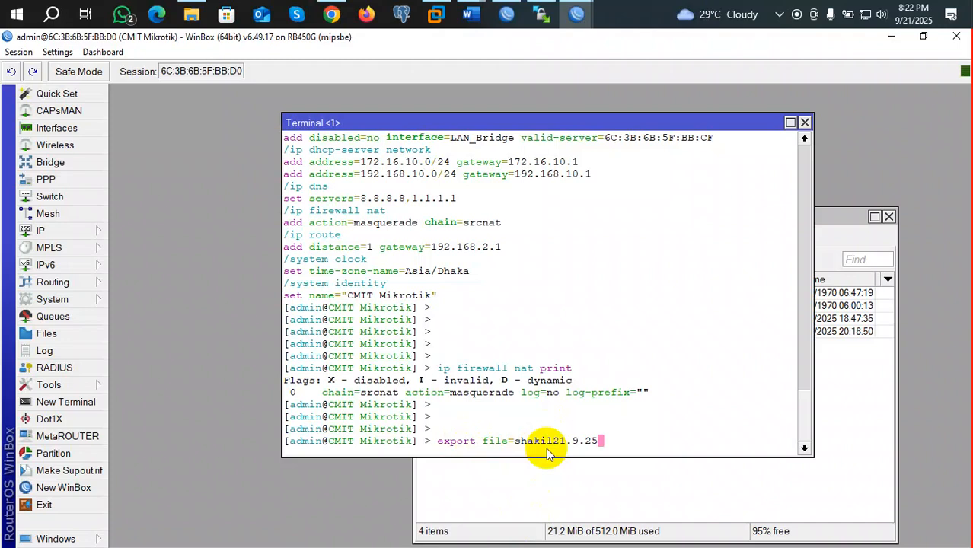
pyautogui.press('BackSpace')
pyautogui.press('BackSpace')
pyautogui.press('BackSpace')
pyautogui.press('BackSpace')
pyautogui.press('BackSpace')
pyautogui.press('BackSpace')
pyautogui.press('BackSpace')
pyautogui.press('BackSpace')
pyautogui.press('BackSpace')
pyautogui.press('BackSpace')
pyautogui.press('BackSpace')
pyautogui.press('BackSpace')
pyautogui.press('BackSpace')
pyautogui.press('BackSpace')
pyautogui.press('BackSpace')
pyautogui.press('BackSpace')
pyautogui.press('BackSpace')
pyautogui.press('BackSpace')
pyautogui.press('BackSpace')
pyautogui.press('BackSpace')
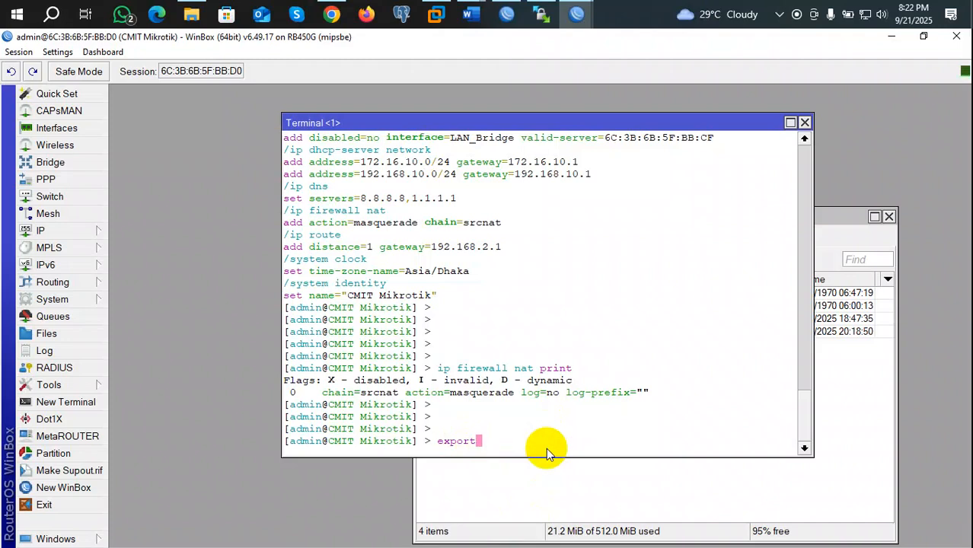
pyautogui.click(49, 333)
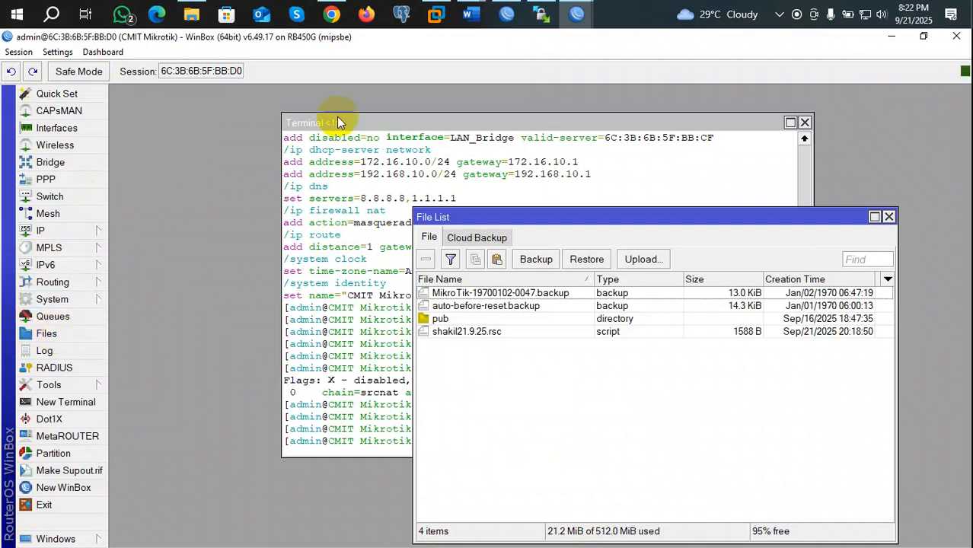
# Step: Drag shakil21.9.25.rsc from the router's File List onto the Windows desktop
pyautogui.click(923, 36)
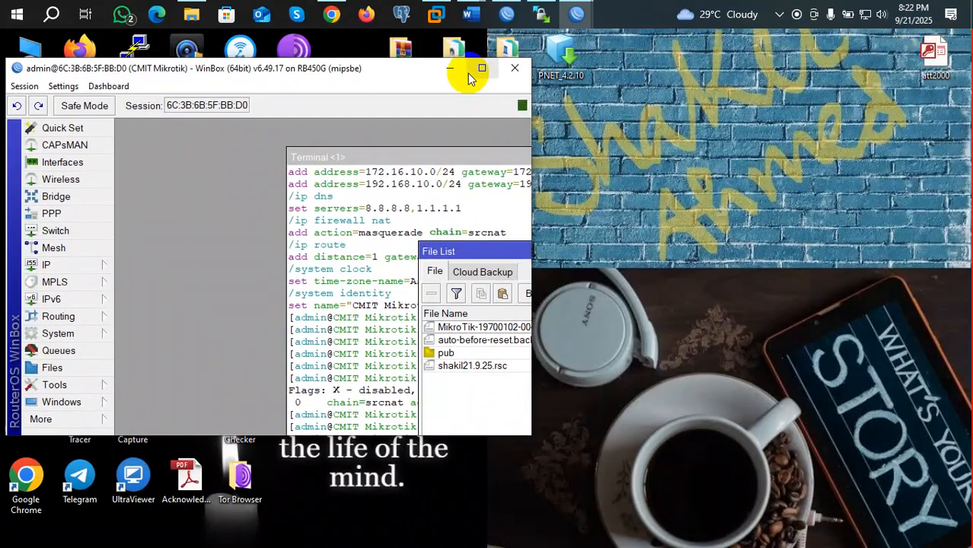
pyautogui.moveTo(484, 252); pyautogui.dragTo(301, 198)
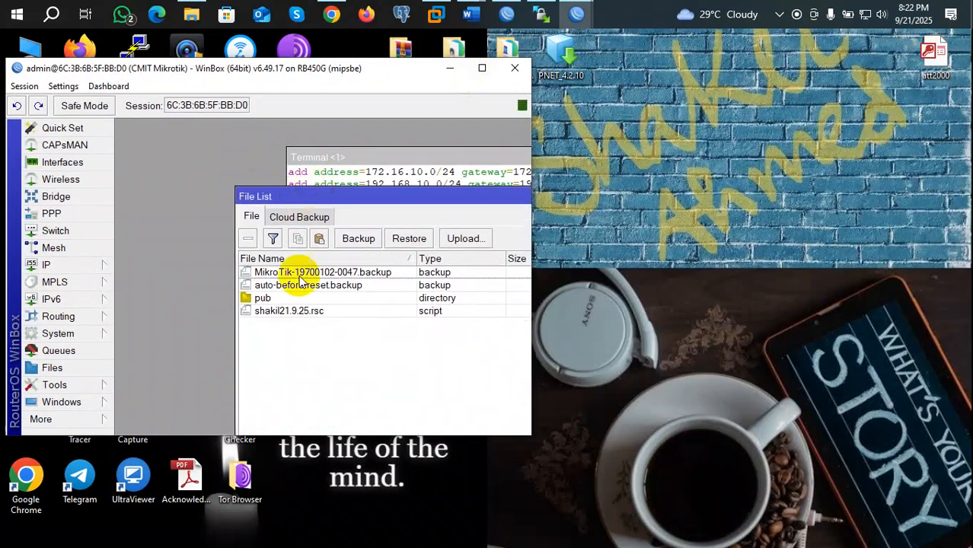
pyautogui.moveTo(266, 318); pyautogui.dragTo(746, 176)
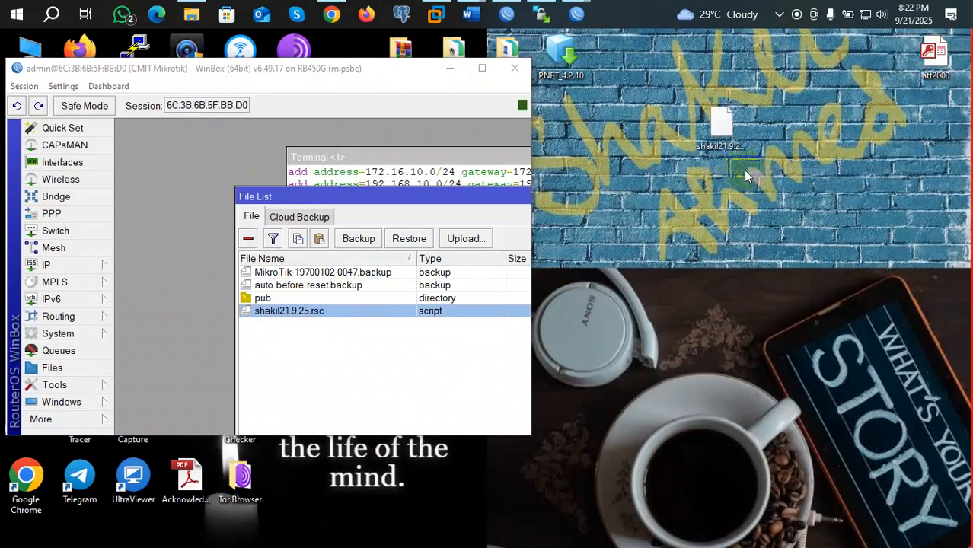
pyautogui.click(723, 128)
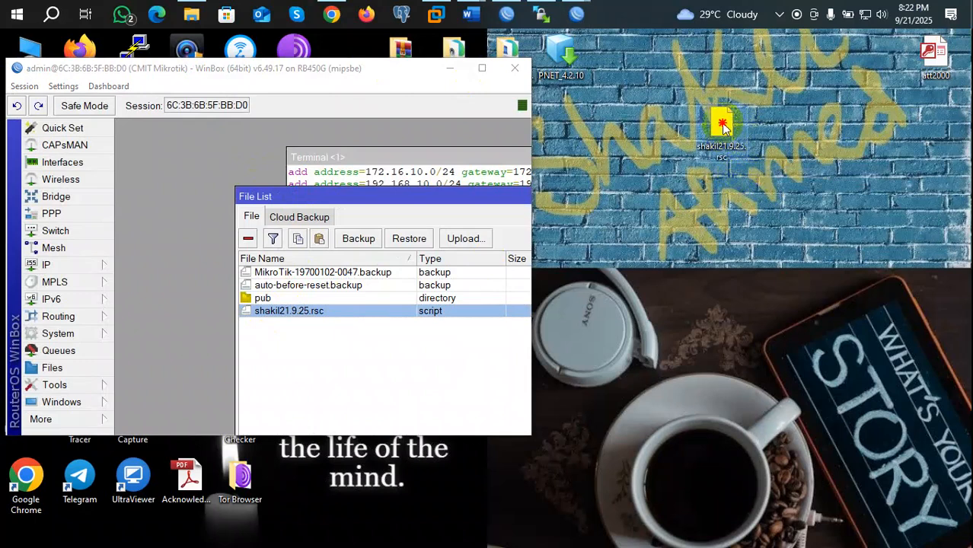
# Step: Open shakil21.9.25.rsc from the desktop in Notepad, maximized
pyautogui.doubleClick(723, 128)
pyautogui.click(409, 228)
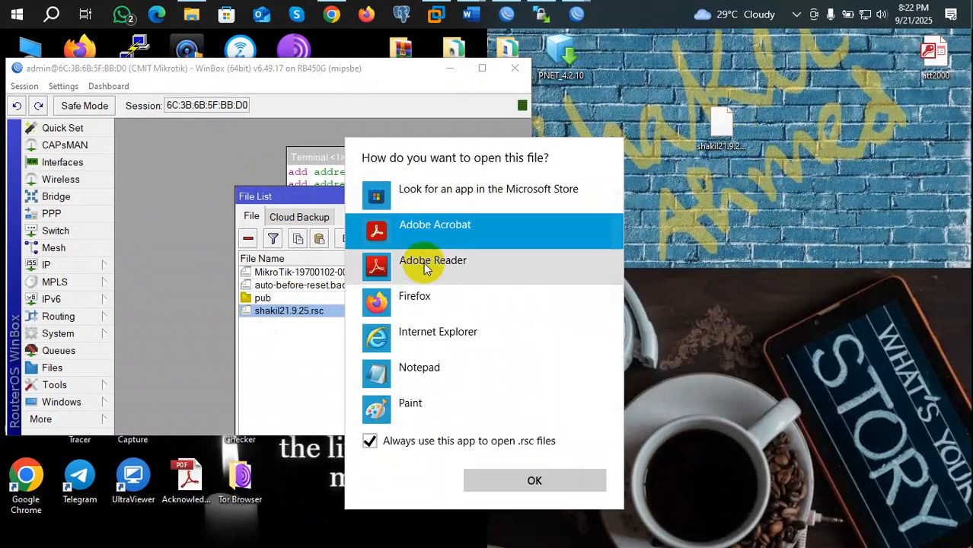
pyautogui.click(423, 381)
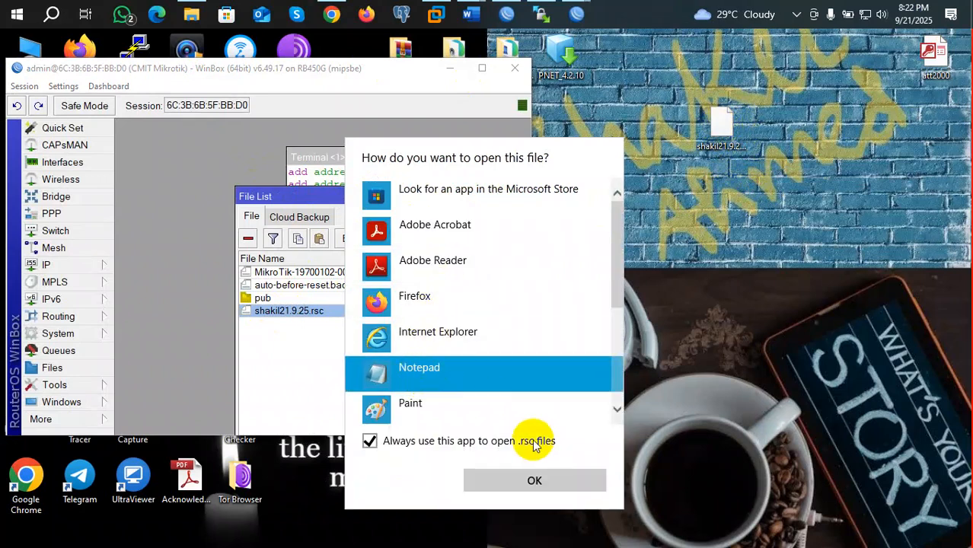
pyautogui.click(530, 478)
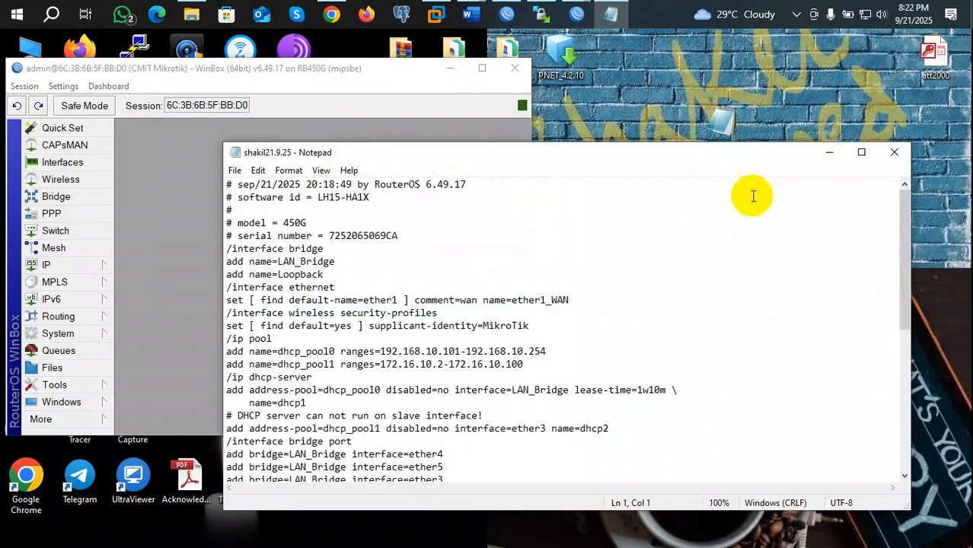
pyautogui.click(860, 151)
# Step: Select the DHCP server warning lines through the neighbor discovery settings in the script
pyautogui.scroll(-4, 408, 268)
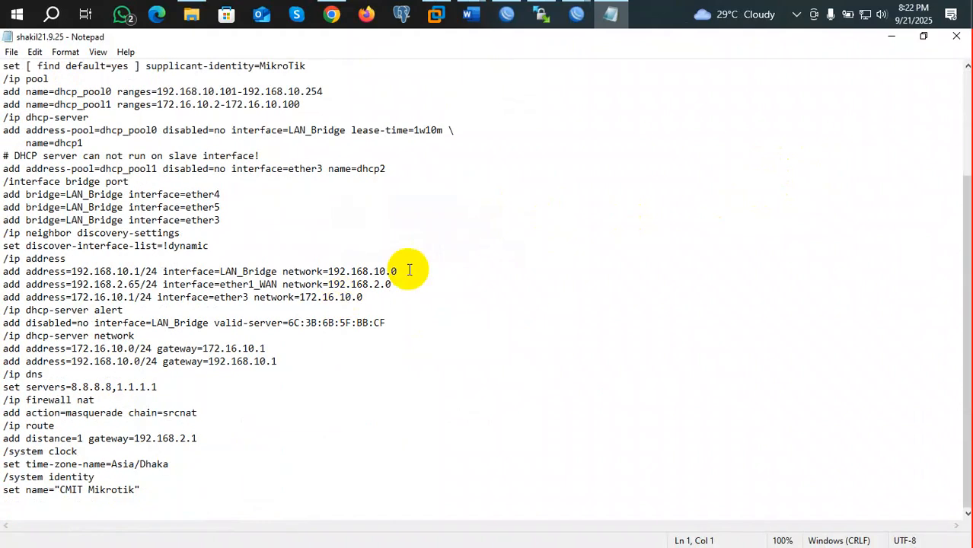
pyautogui.scroll(4, 438, 278)
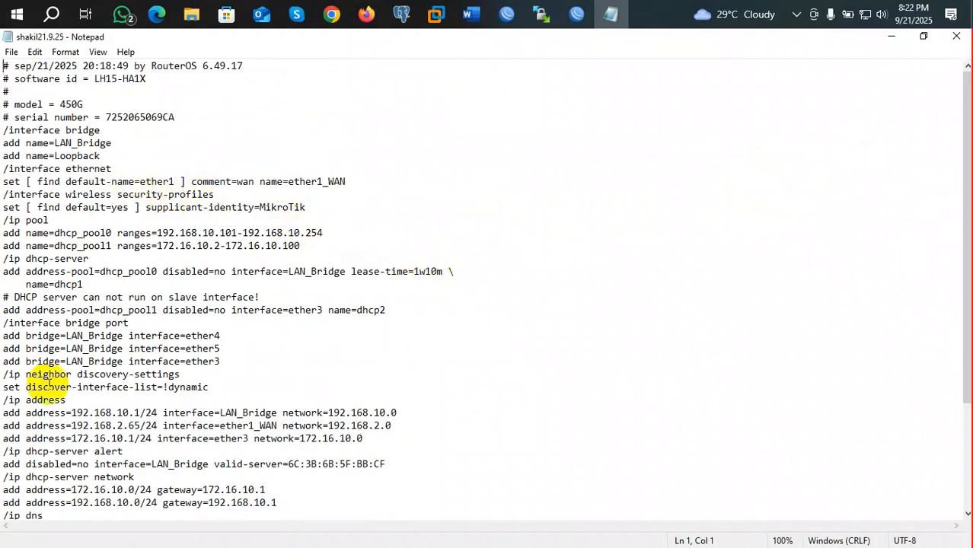
pyautogui.moveTo(3, 297); pyautogui.dragTo(296, 320)
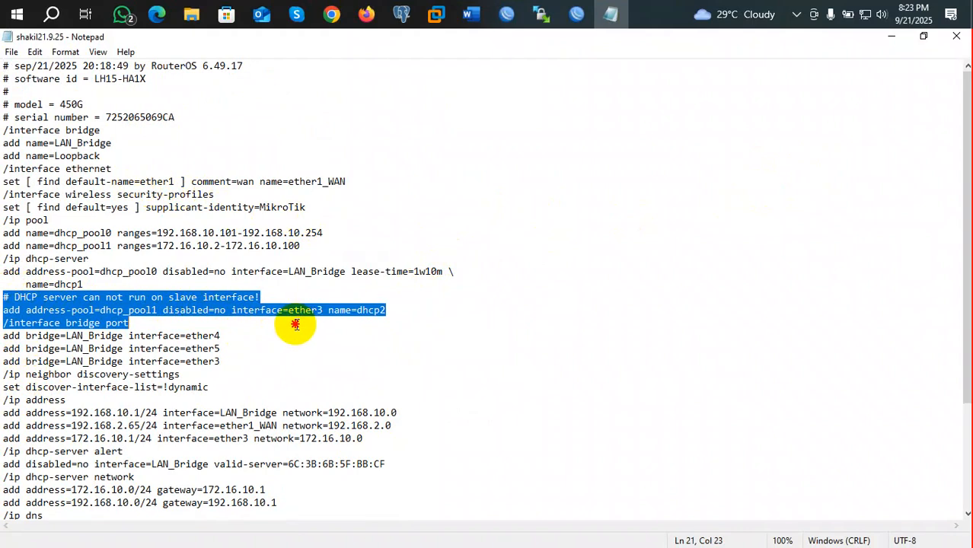
pyautogui.moveTo(295, 325)
pyautogui.mouseDown()
pyautogui.moveTo(267, 374)
pyautogui.moveTo(181, 318)
pyautogui.moveTo(191, 315)
pyautogui.moveTo(239, 380)
pyautogui.moveTo(199, 384)
pyautogui.moveTo(252, 382)
pyautogui.mouseUp()
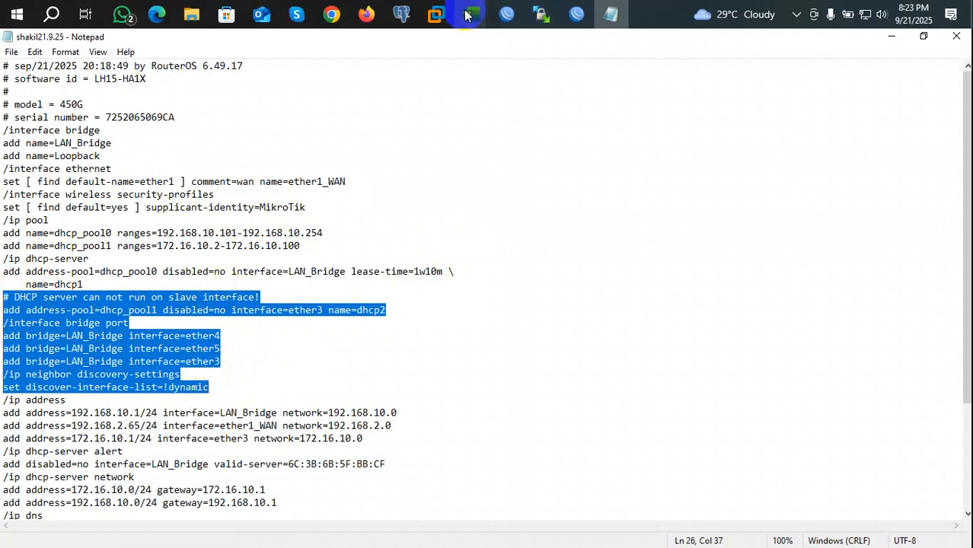
# Step: Back in the router session, open and close a new terminal, then close the User List
pyautogui.click(506, 14)
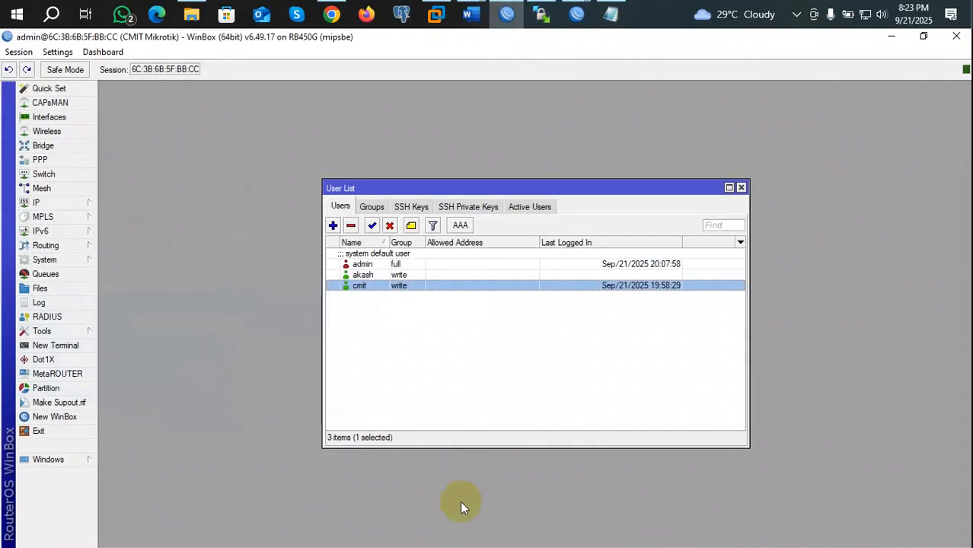
pyautogui.click(77, 345)
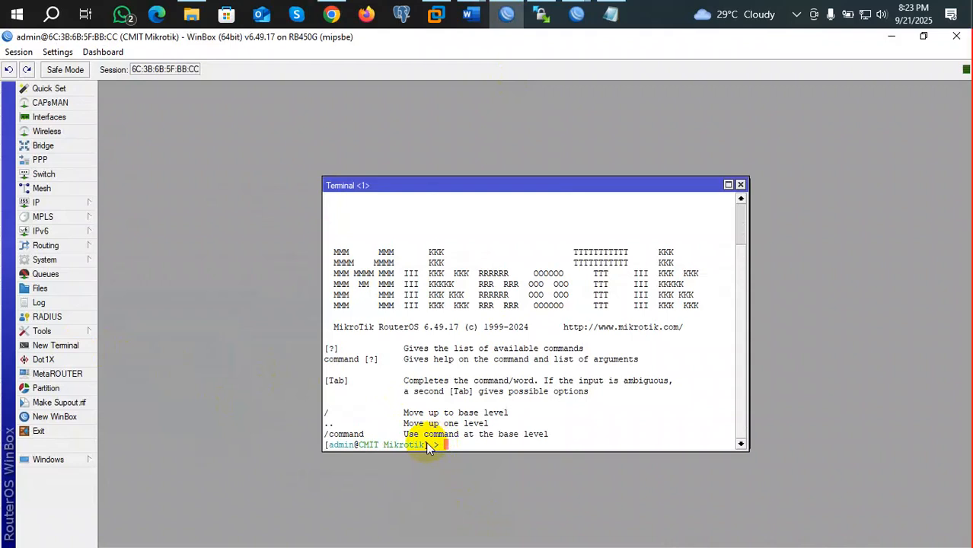
pyautogui.click(739, 186)
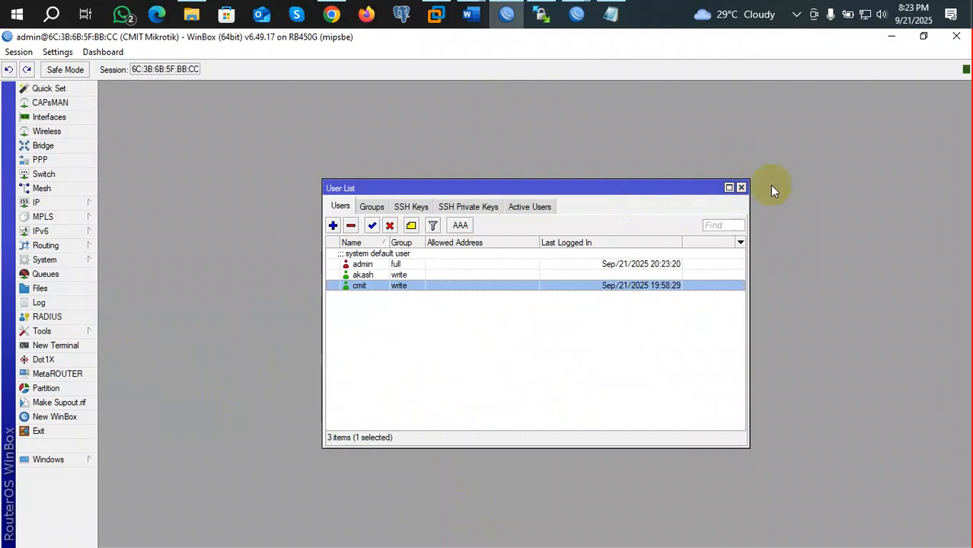
pyautogui.click(741, 187)
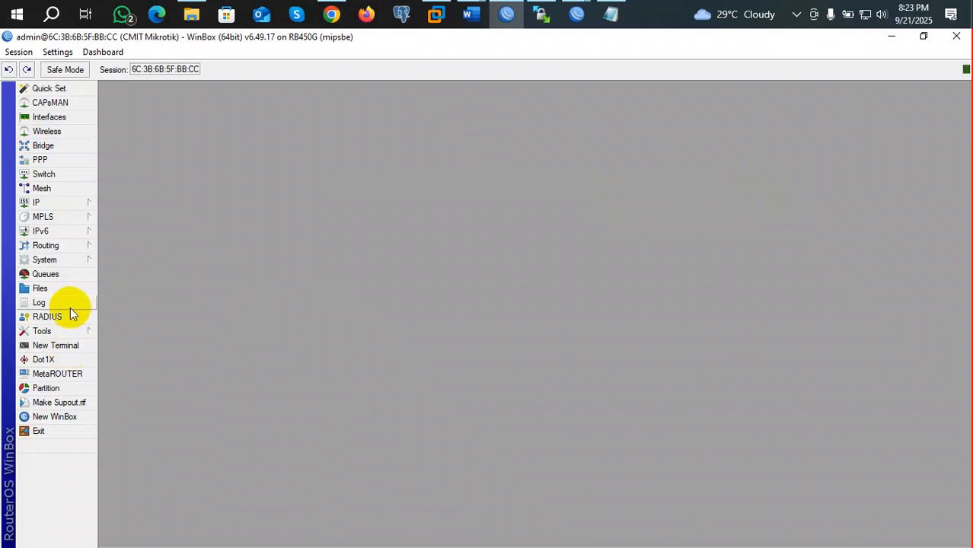
# Step: Open the router Log and select login failure entry 64
pyautogui.click(50, 302)
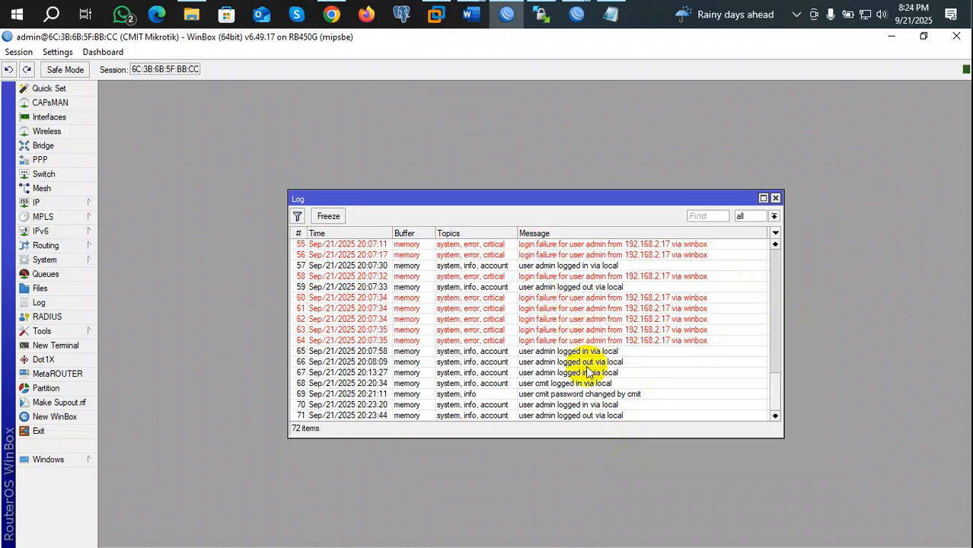
pyautogui.moveTo(714, 335); pyautogui.dragTo(497, 311)
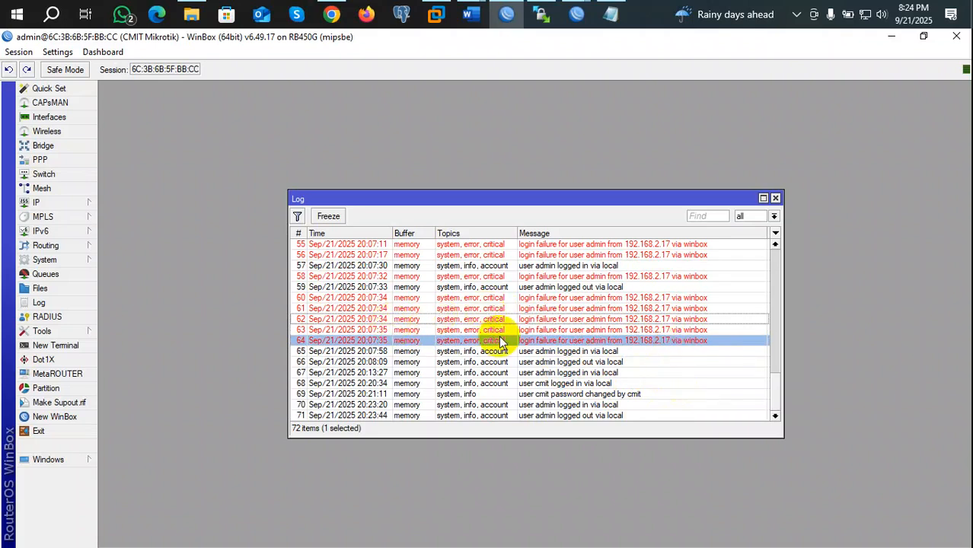
# Step: Select login failure entry 60, then close the router Log window
pyautogui.click(653, 299)
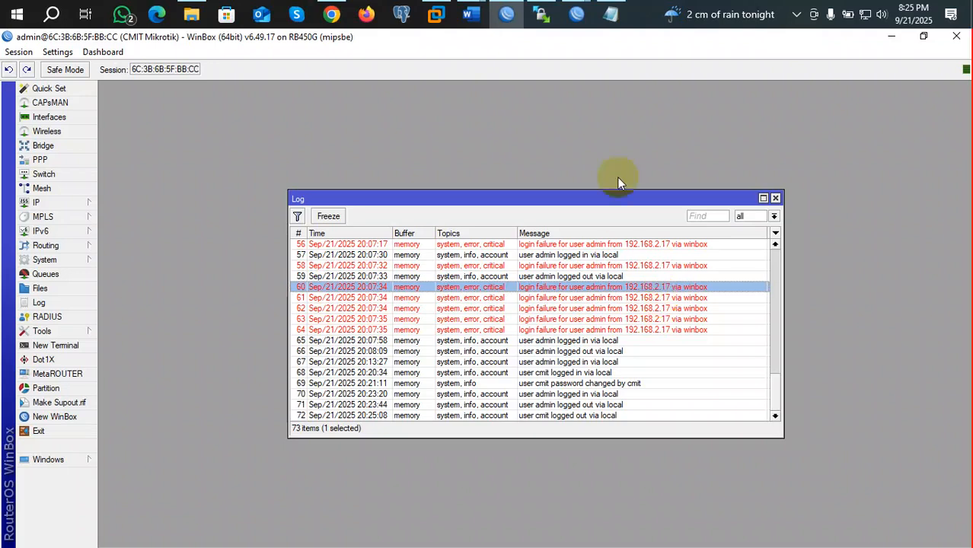
pyautogui.click(775, 198)
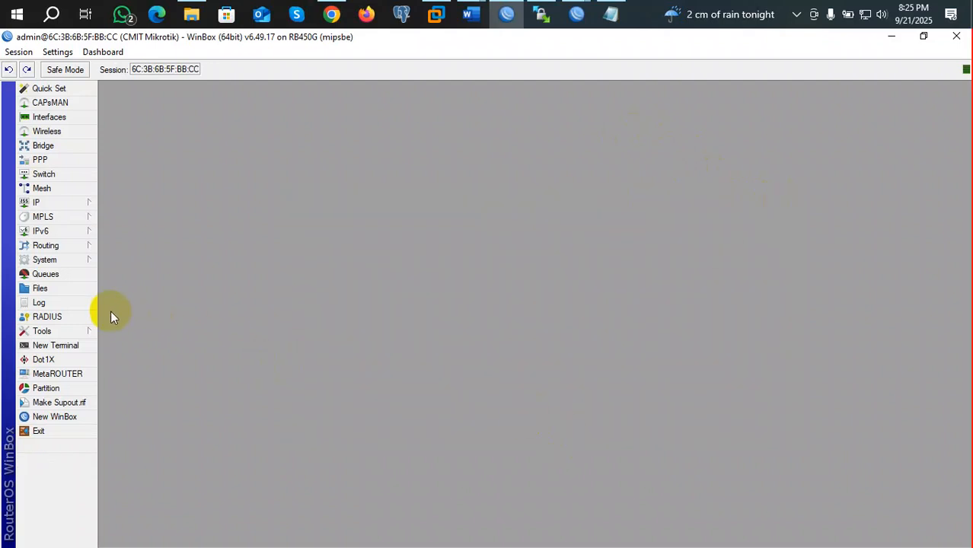
pyautogui.click(72, 331)
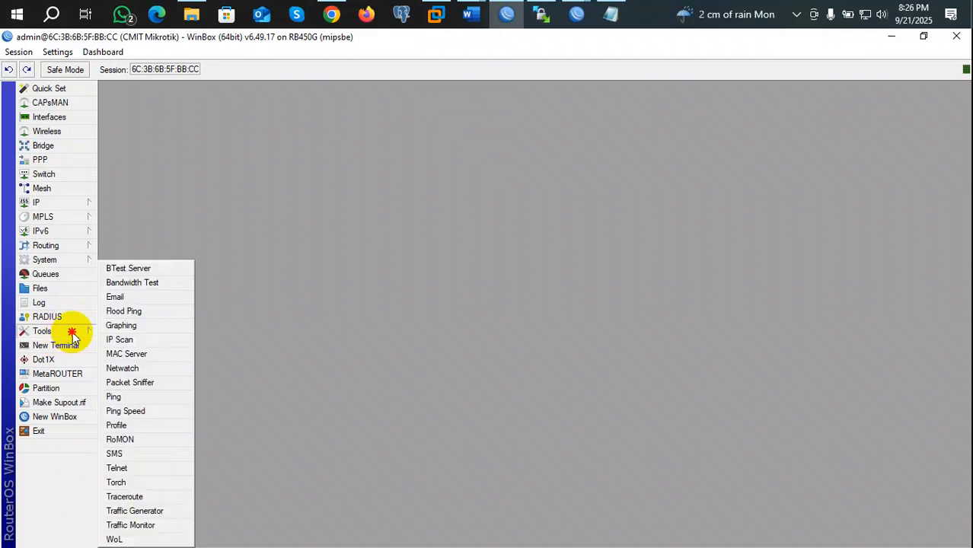
pyautogui.click(80, 332)
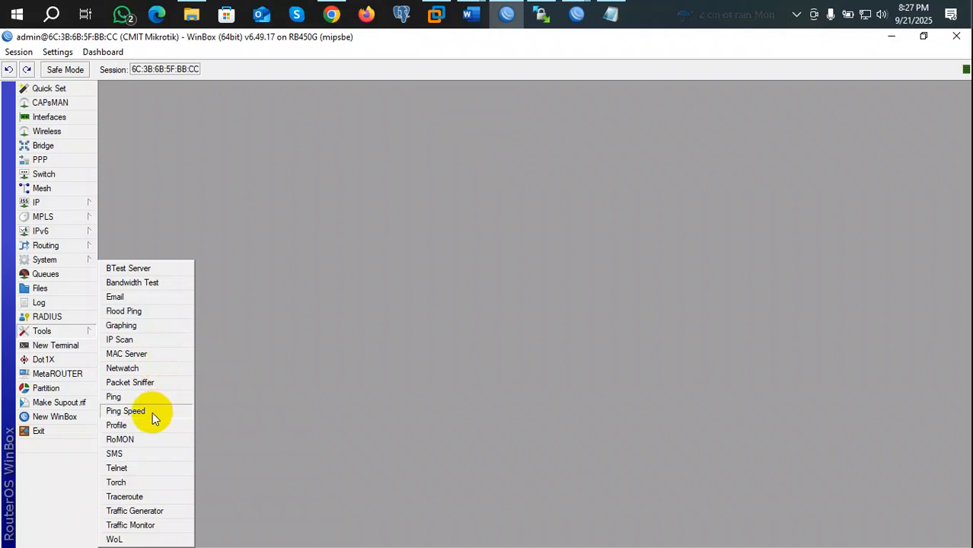
pyautogui.click(77, 345)
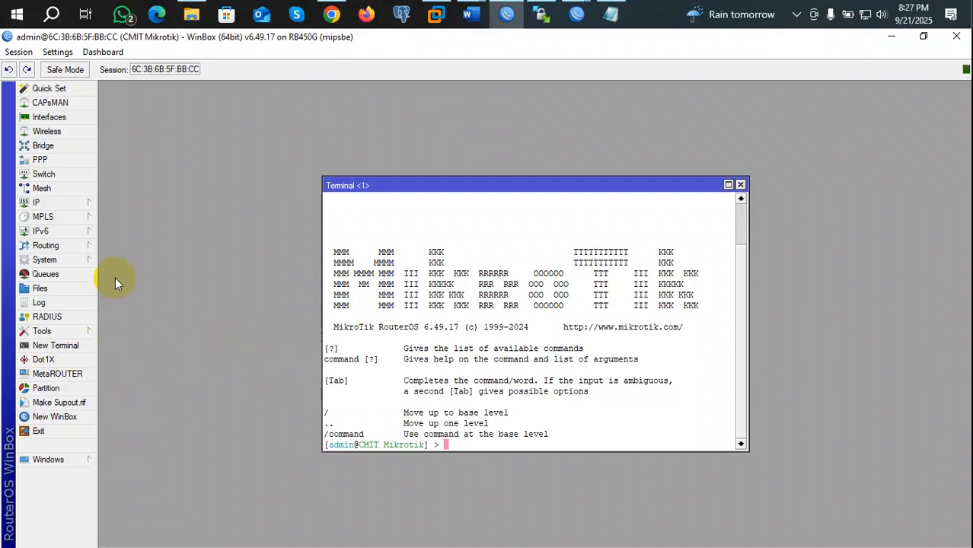
pyautogui.click(75, 418)
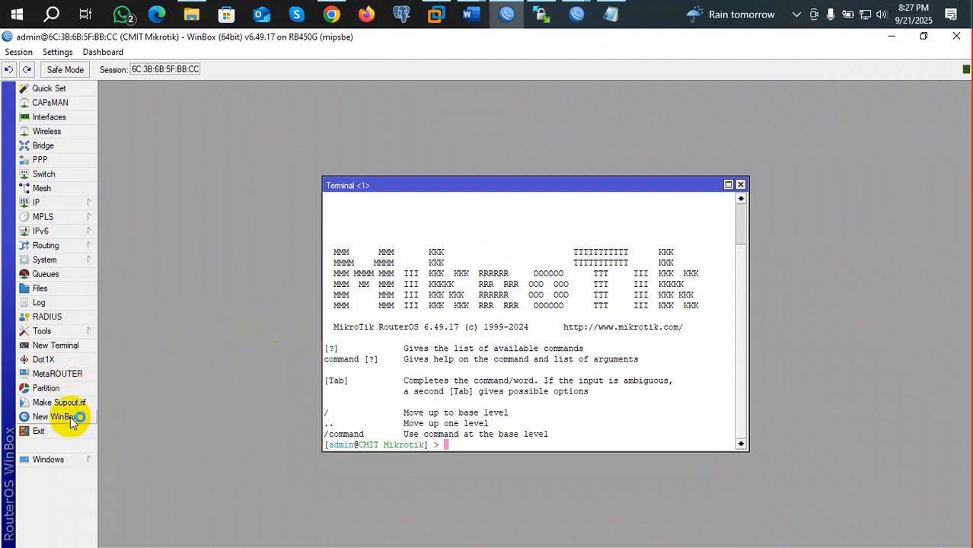
pyautogui.click(956, 36)
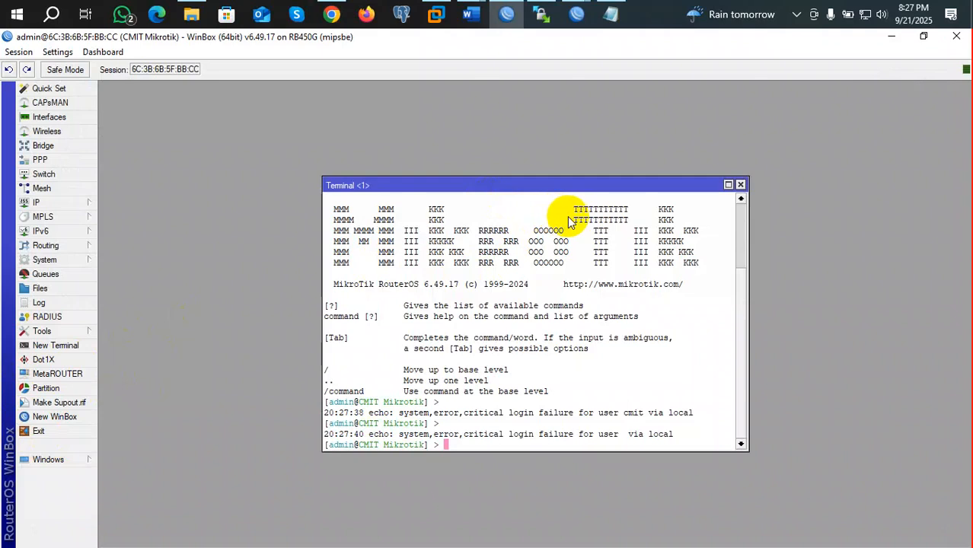
pyautogui.click(740, 184)
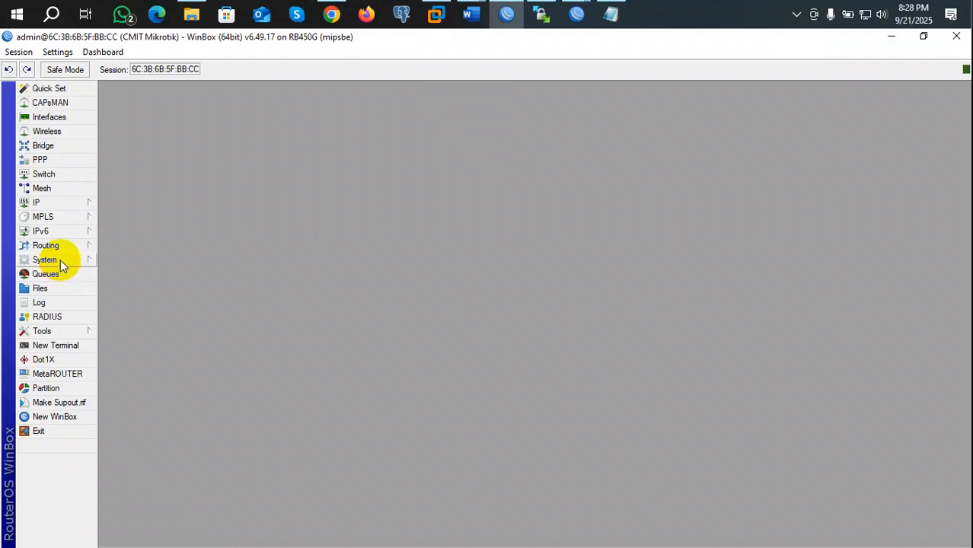
# Step: Expand the System menu in WinBox's left panel
pyautogui.click(60, 261)
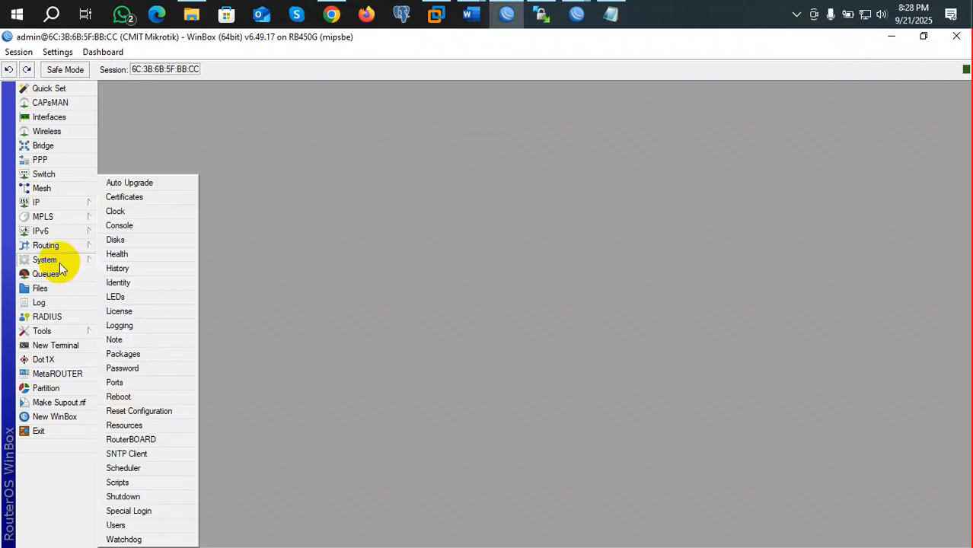
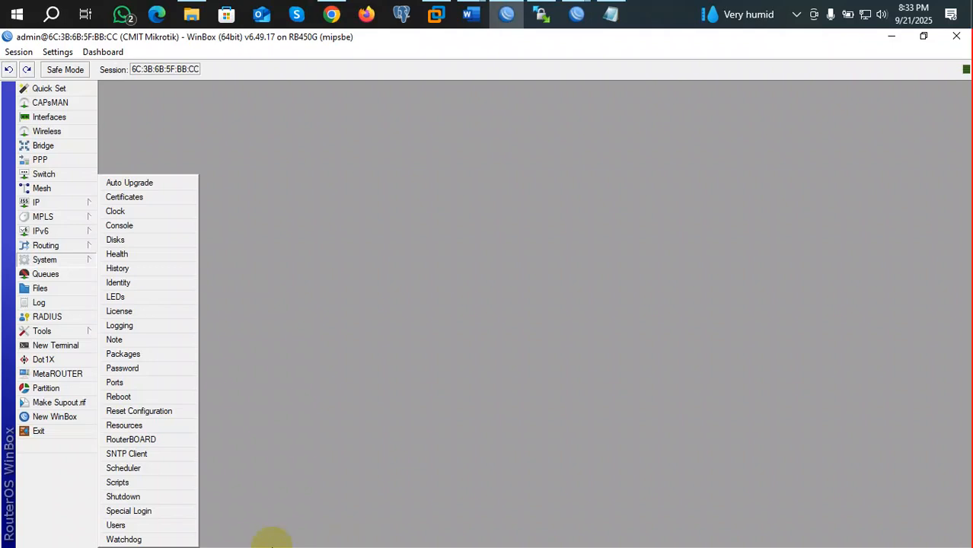
# Step: Open System > Users to show the router's three existing user accounts
pyautogui.click(133, 525)
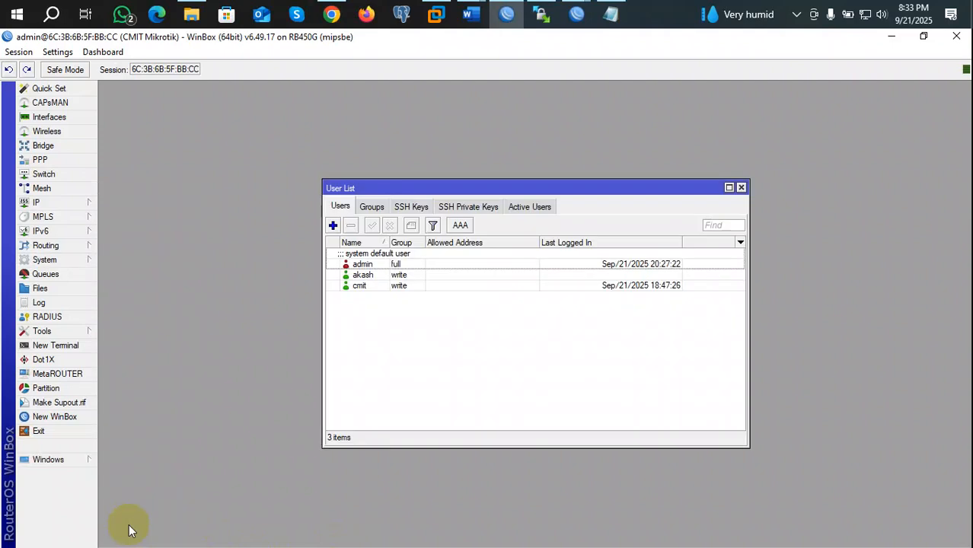
pyautogui.click(393, 265)
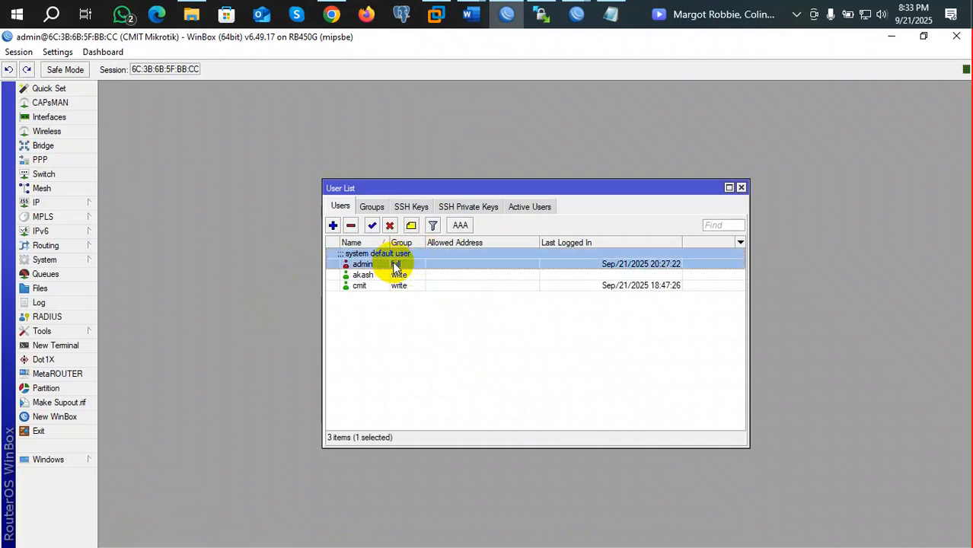
pyautogui.click(332, 227)
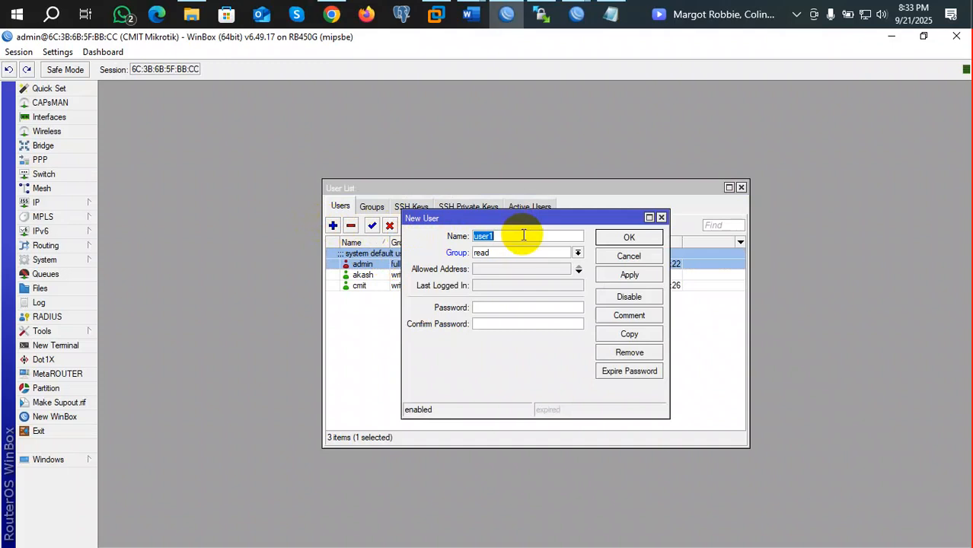
pyautogui.click(660, 218)
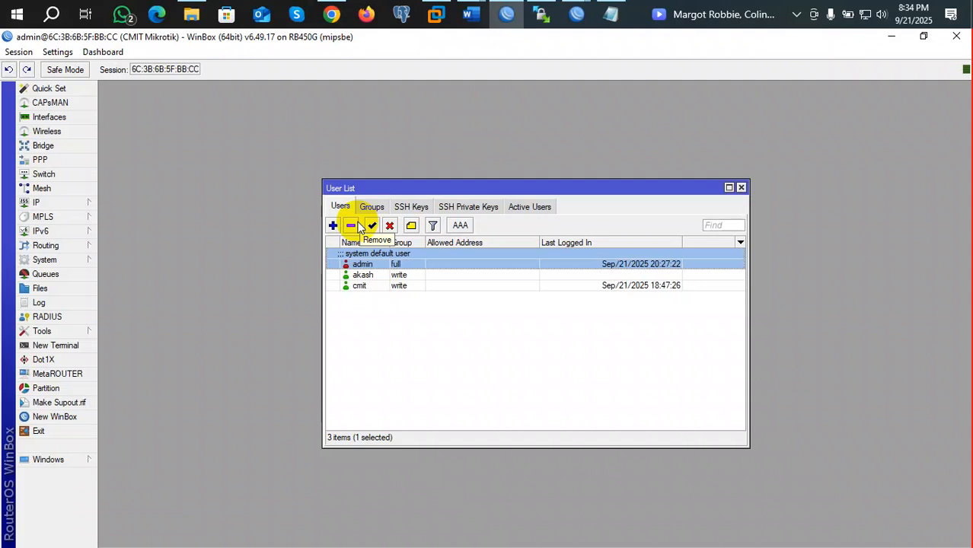
pyautogui.click(44, 260)
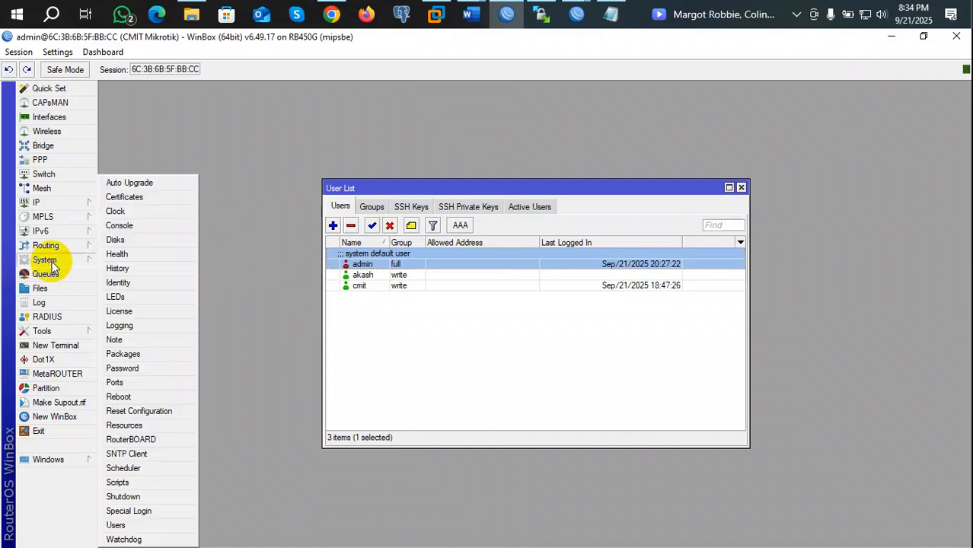
pyautogui.click(139, 524)
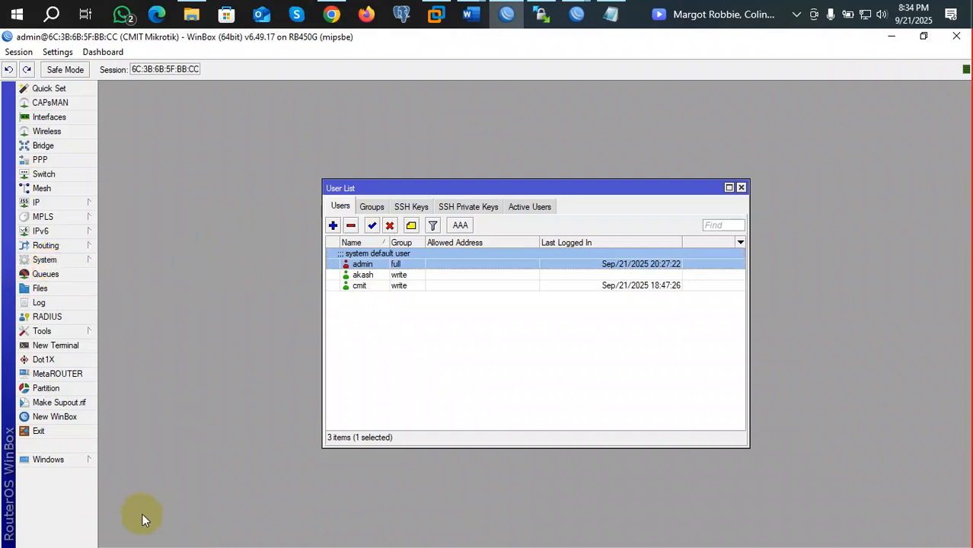
# Step: Add user 'saif' in the full group, set and confirm its password, and apply
pyautogui.click(333, 225)
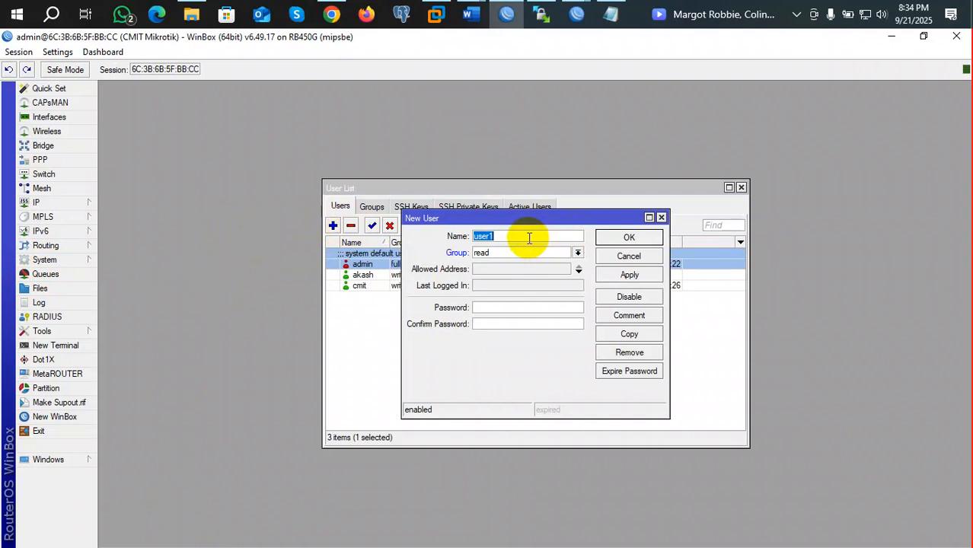
pyautogui.write('saif')
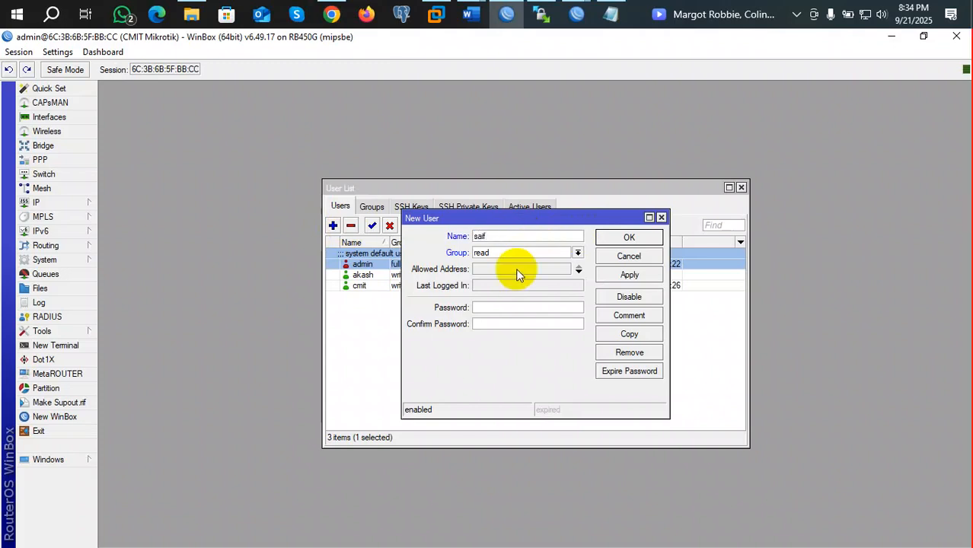
pyautogui.click(577, 253)
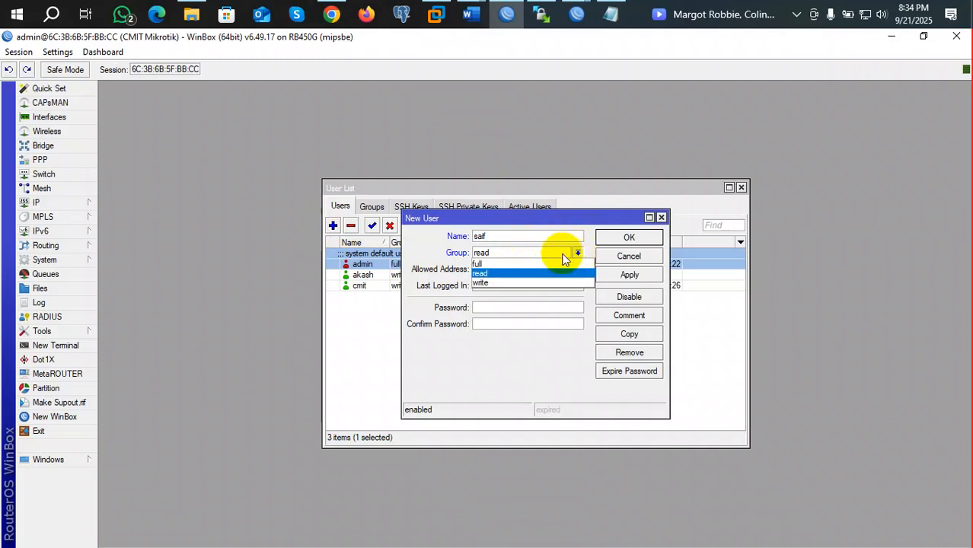
pyautogui.click(534, 263)
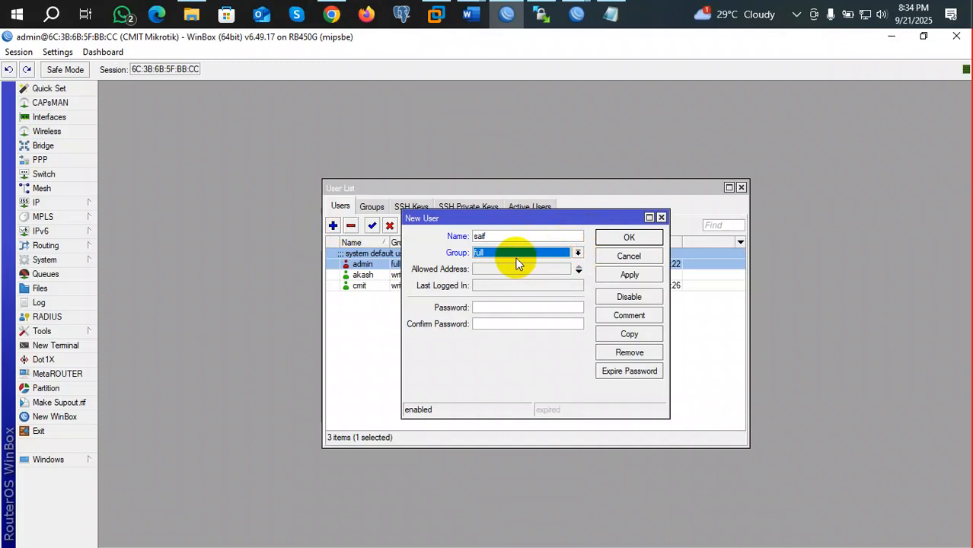
pyautogui.click(552, 306)
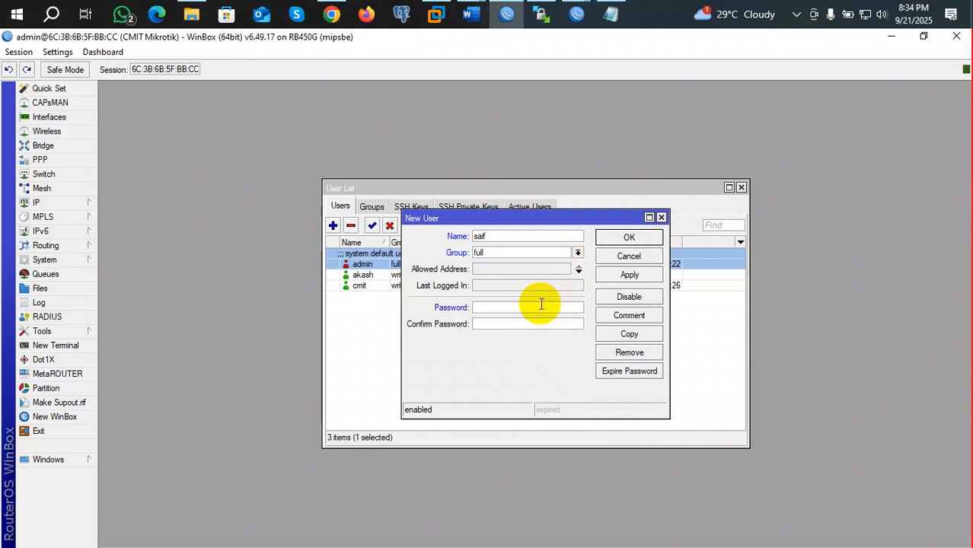
pyautogui.write('1234')
pyautogui.click(528, 325)
pyautogui.write('1234')
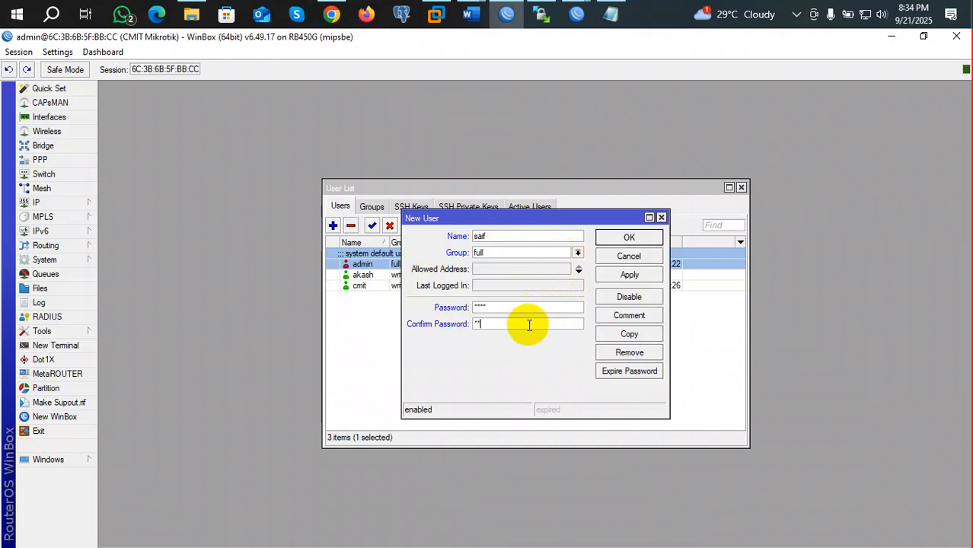
pyautogui.click(628, 276)
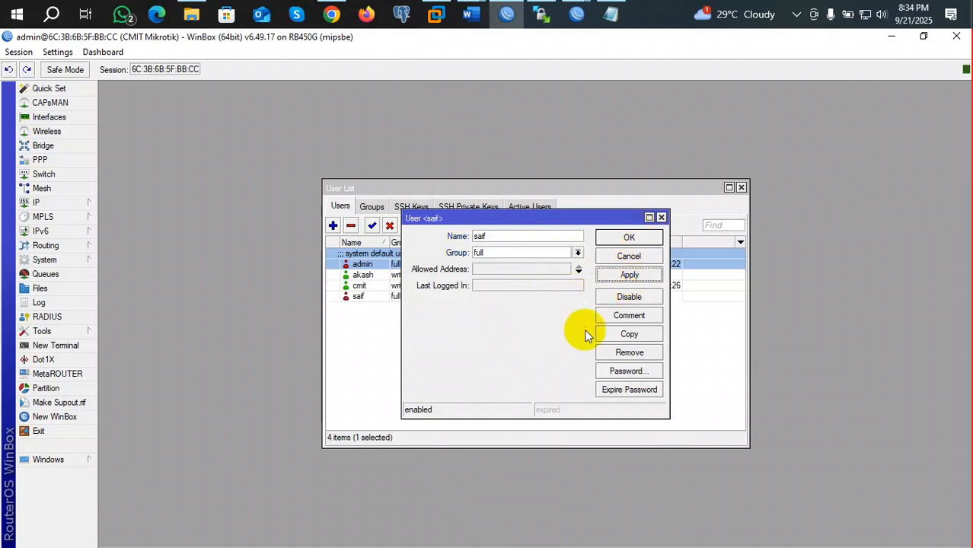
# Step: Remove saif's 0.0.0.0/0 allowed address entry and confirm the user settings with OK
pyautogui.click(557, 271)
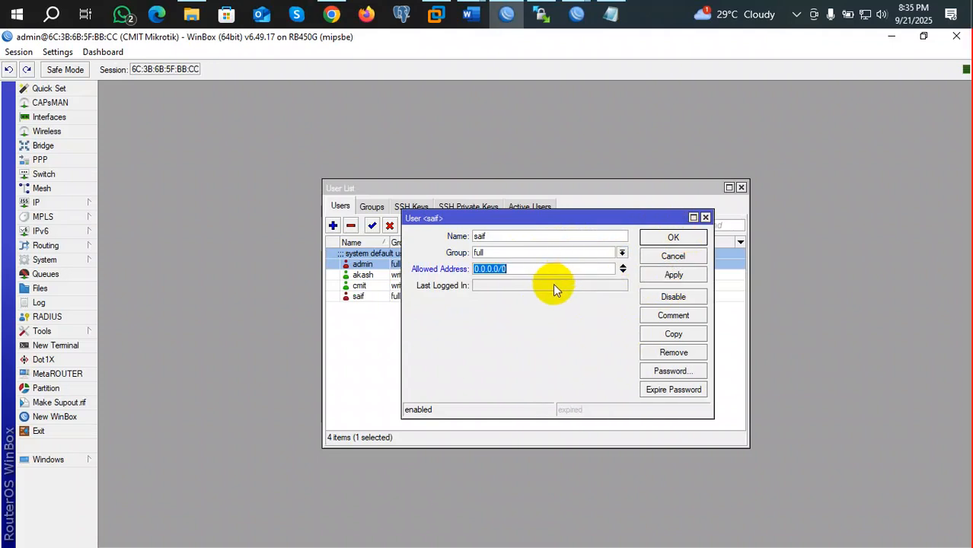
pyautogui.click(552, 285)
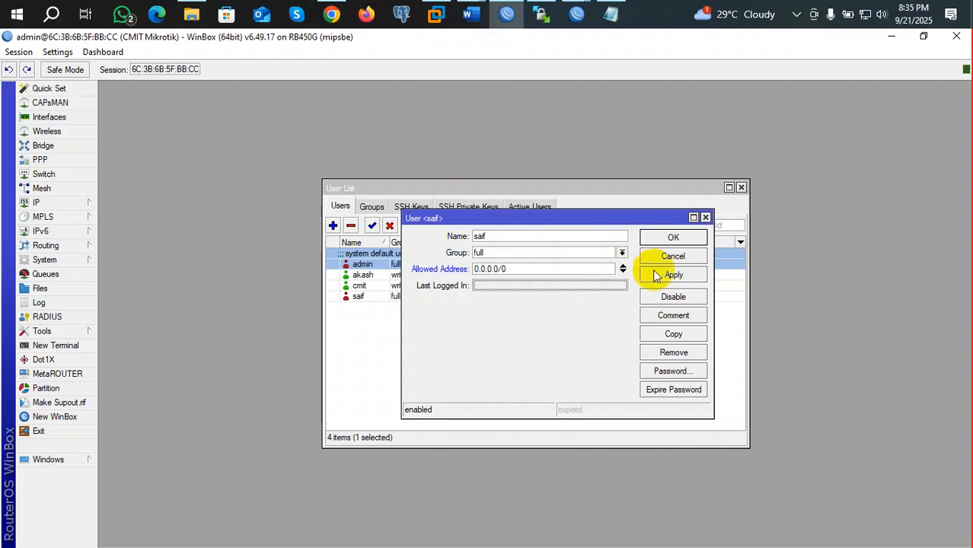
pyautogui.click(622, 266)
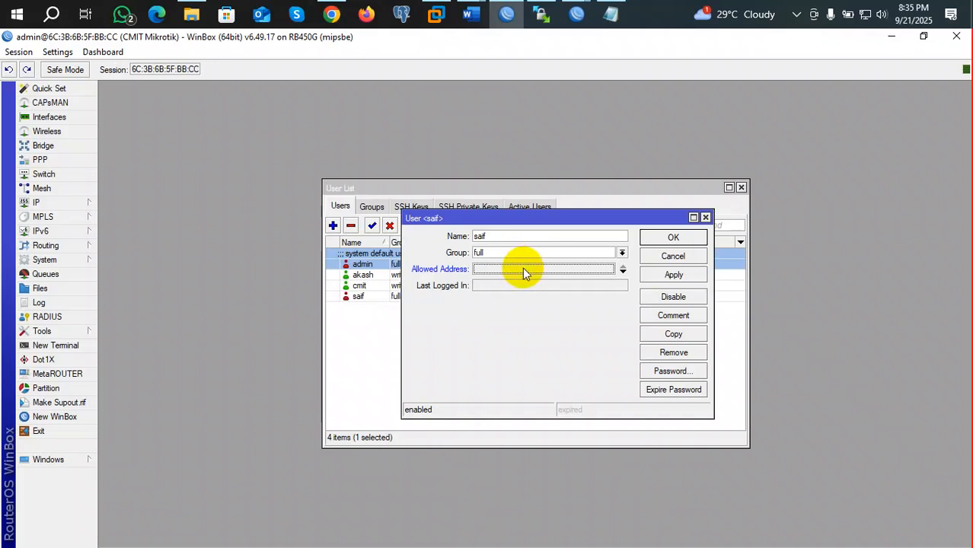
pyautogui.click(673, 238)
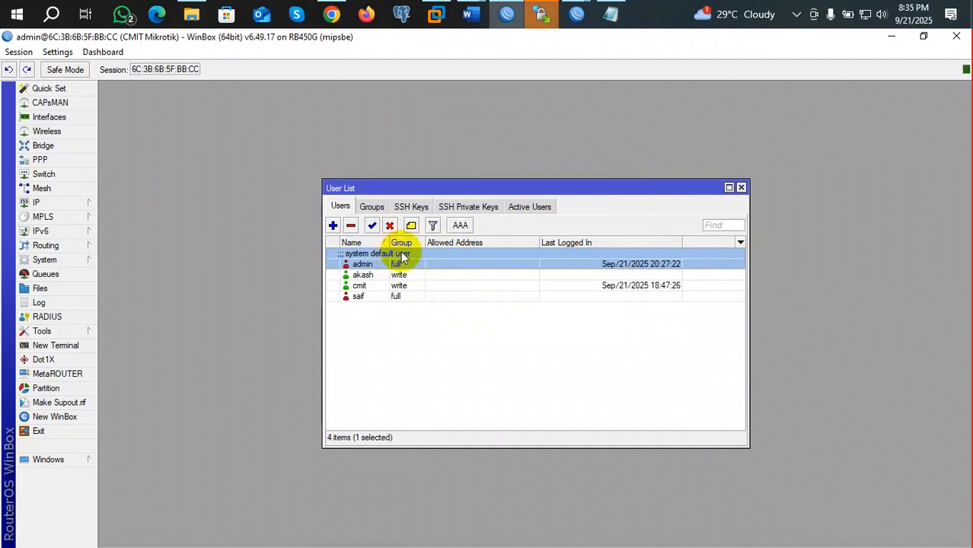
pyautogui.doubleClick(396, 296)
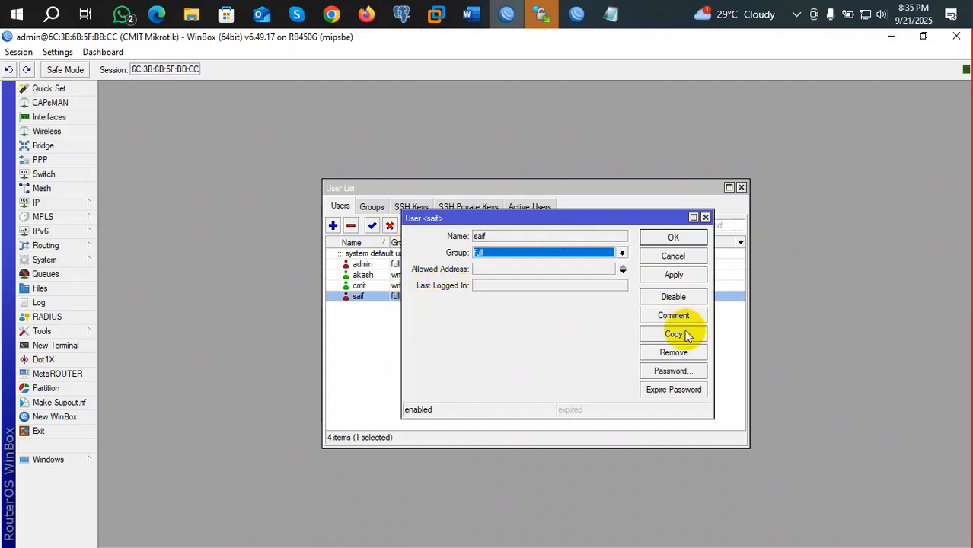
pyautogui.click(680, 371)
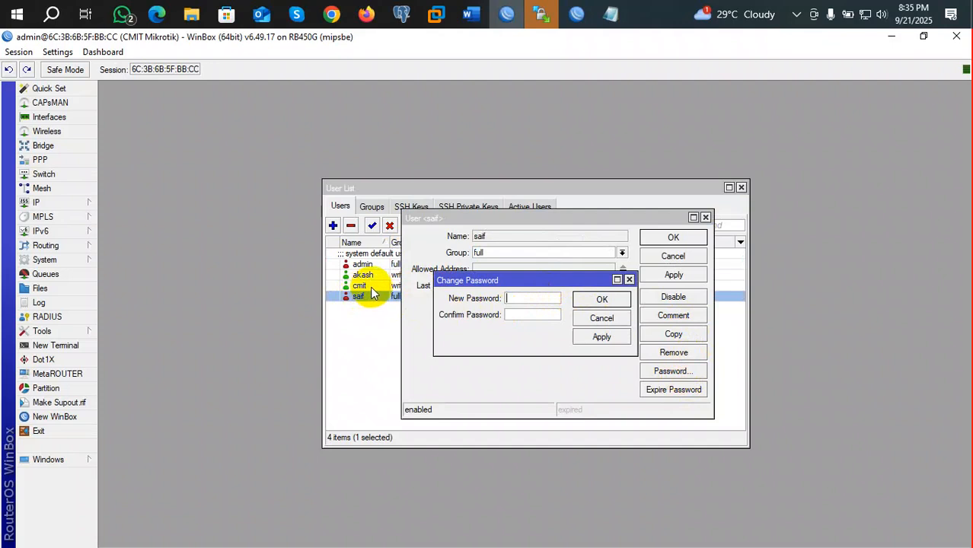
pyautogui.click(630, 281)
pyautogui.click(705, 217)
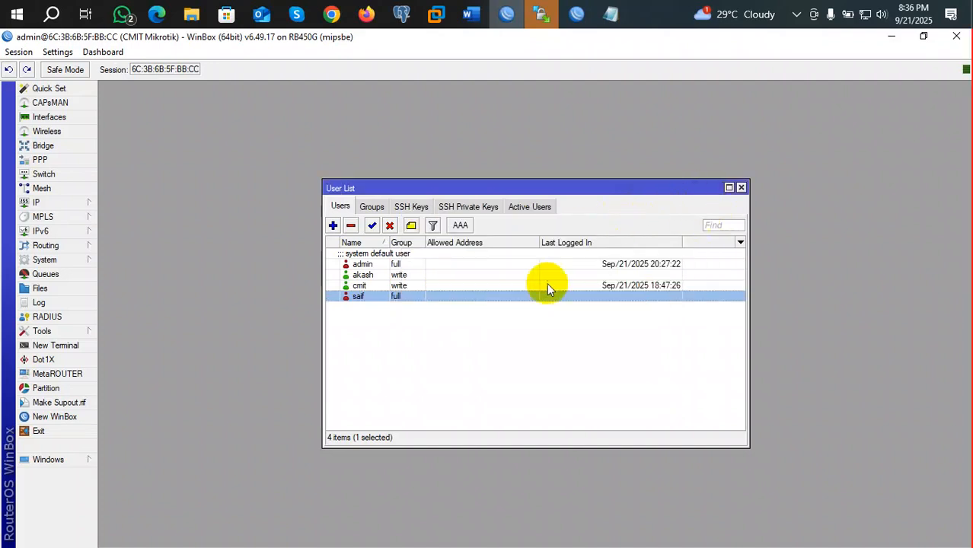
# Step: Delete the admin user from the list, then undo the deletion
pyautogui.click(410, 262)
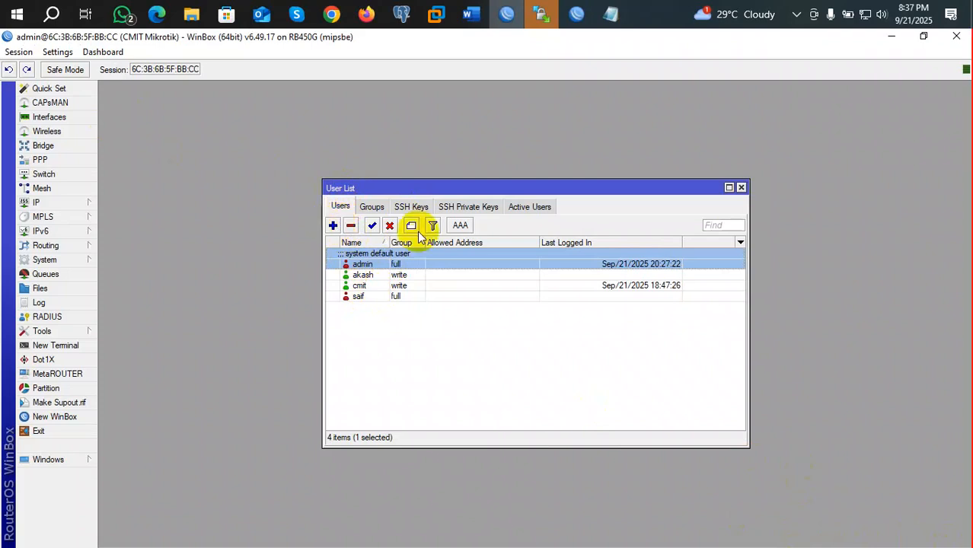
pyautogui.click(351, 226)
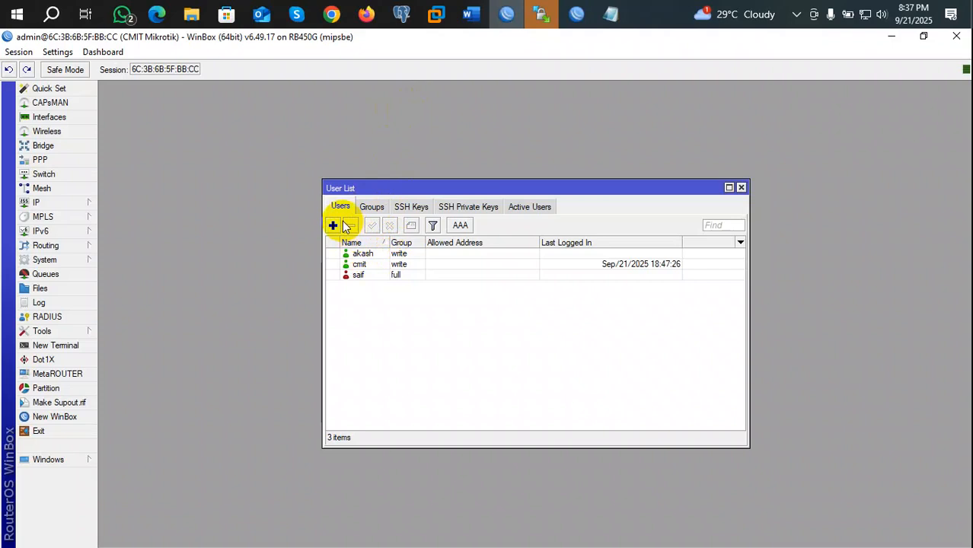
pyautogui.click(8, 69)
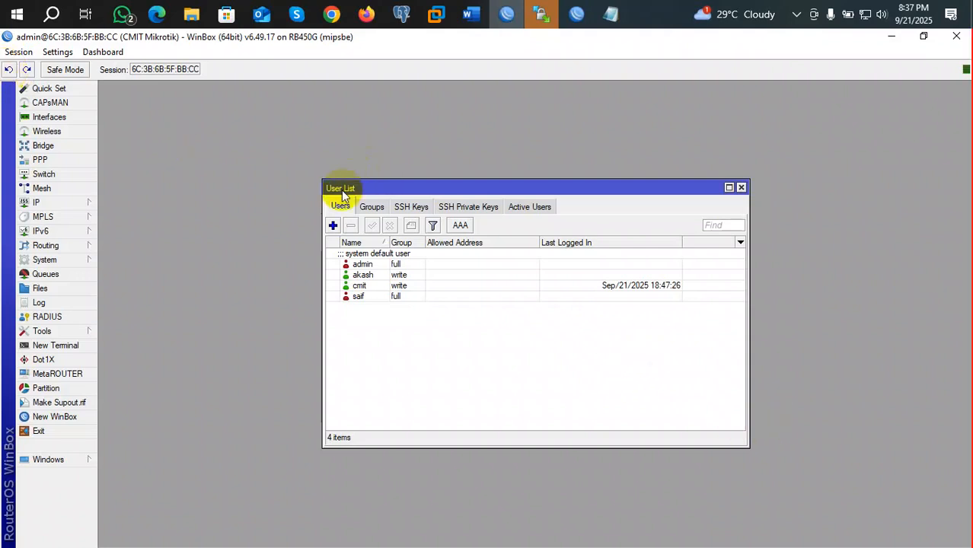
pyautogui.click(333, 226)
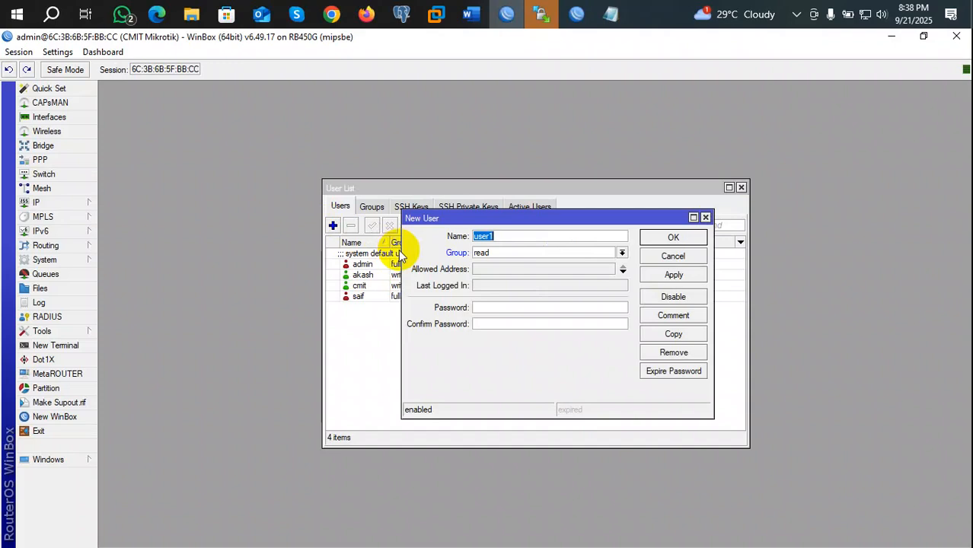
pyautogui.click(621, 255)
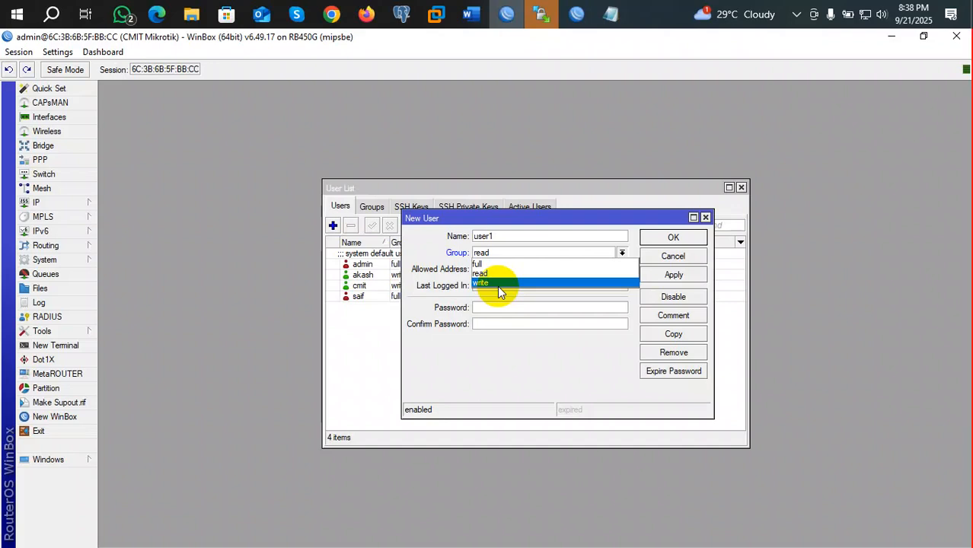
pyautogui.click(705, 218)
pyautogui.click(705, 219)
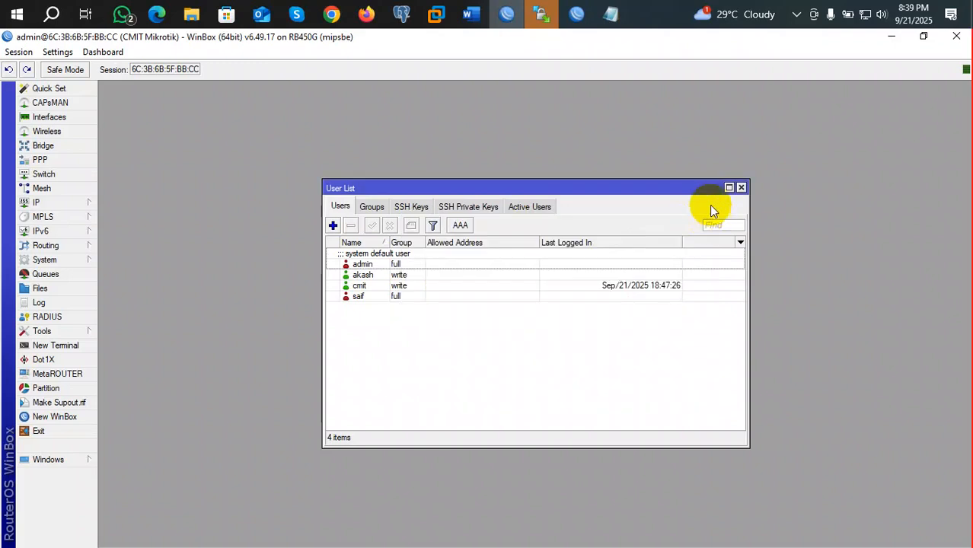